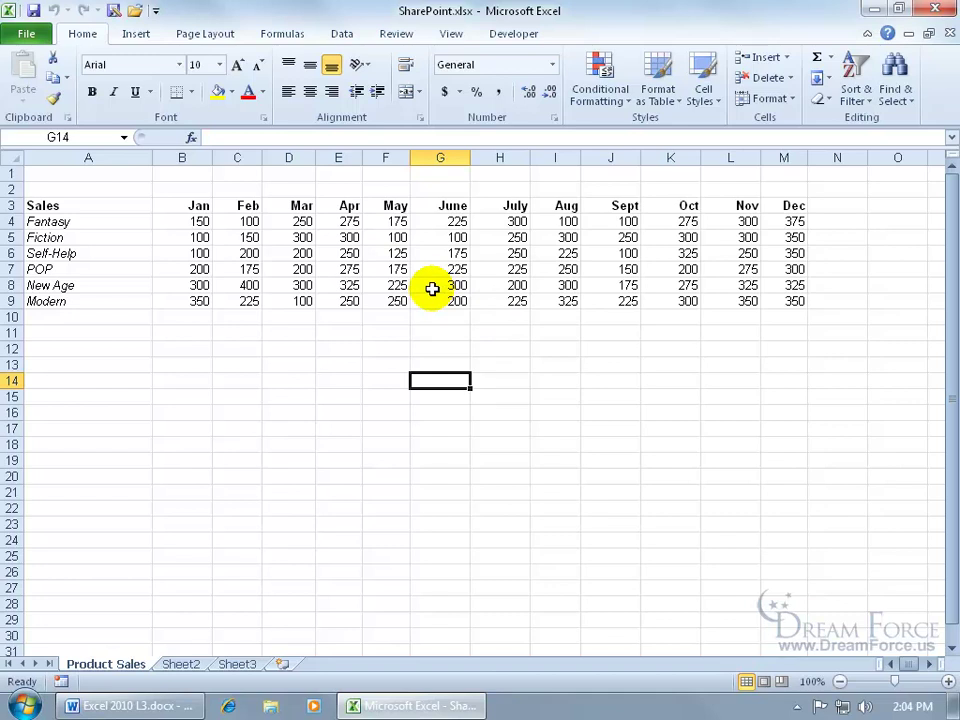
# - Browse for a SharePoint save location under Save & Send, then cancel the Save As dialog
pyautogui.click(26, 33)
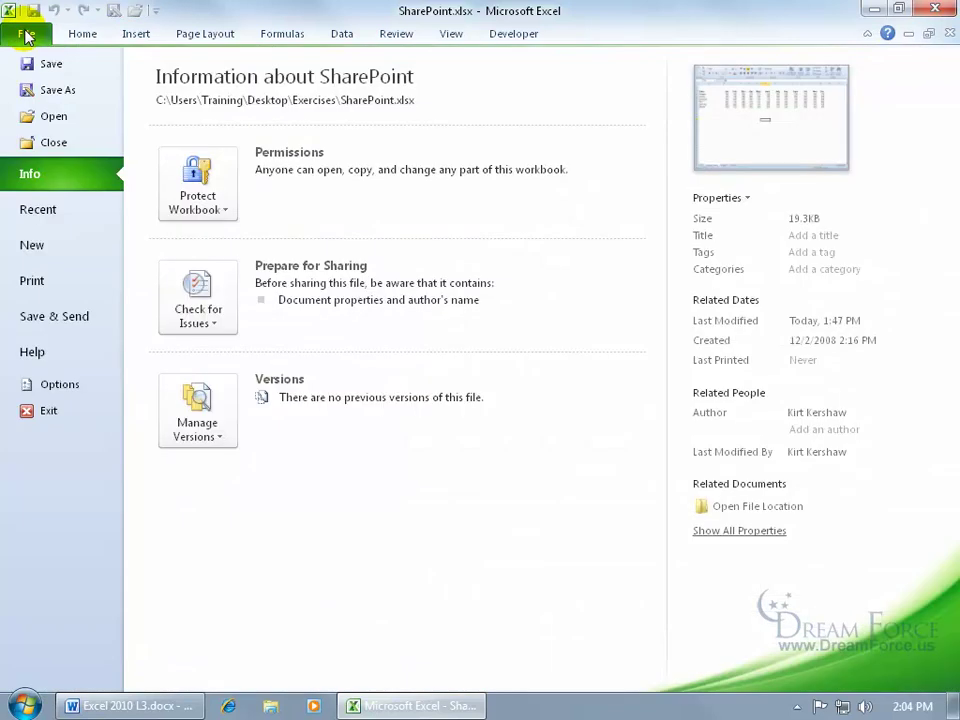
pyautogui.click(54, 316)
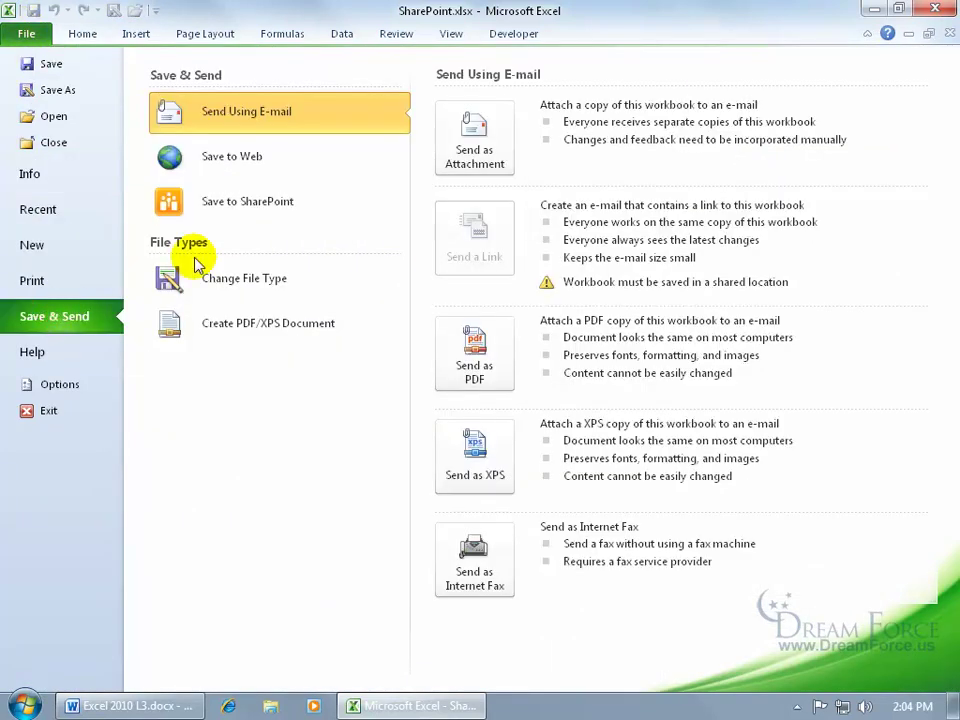
pyautogui.click(256, 210)
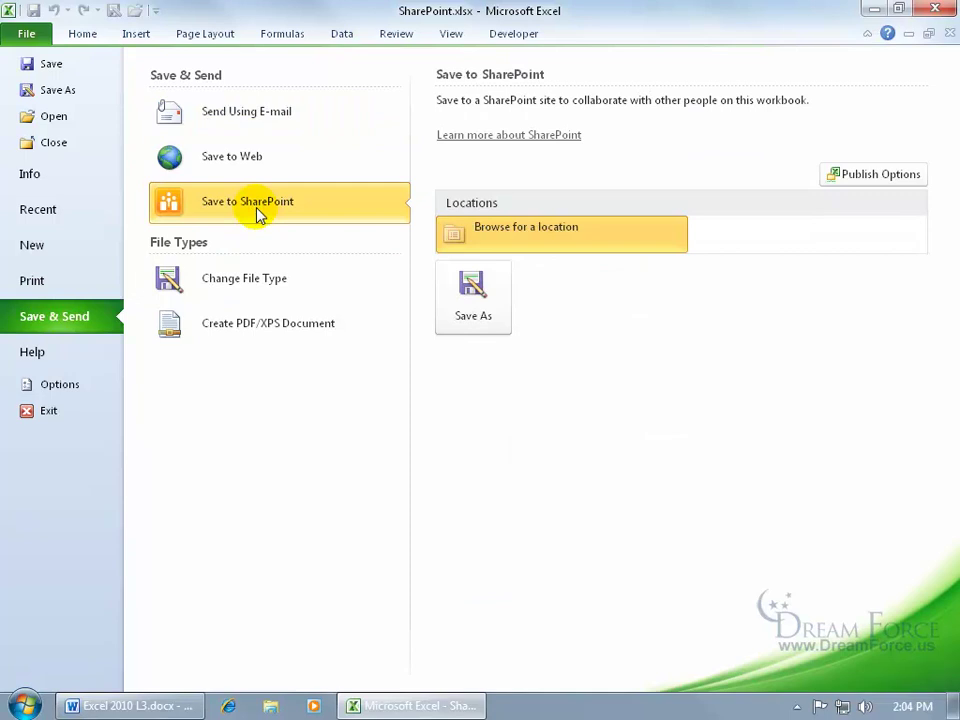
pyautogui.click(574, 242)
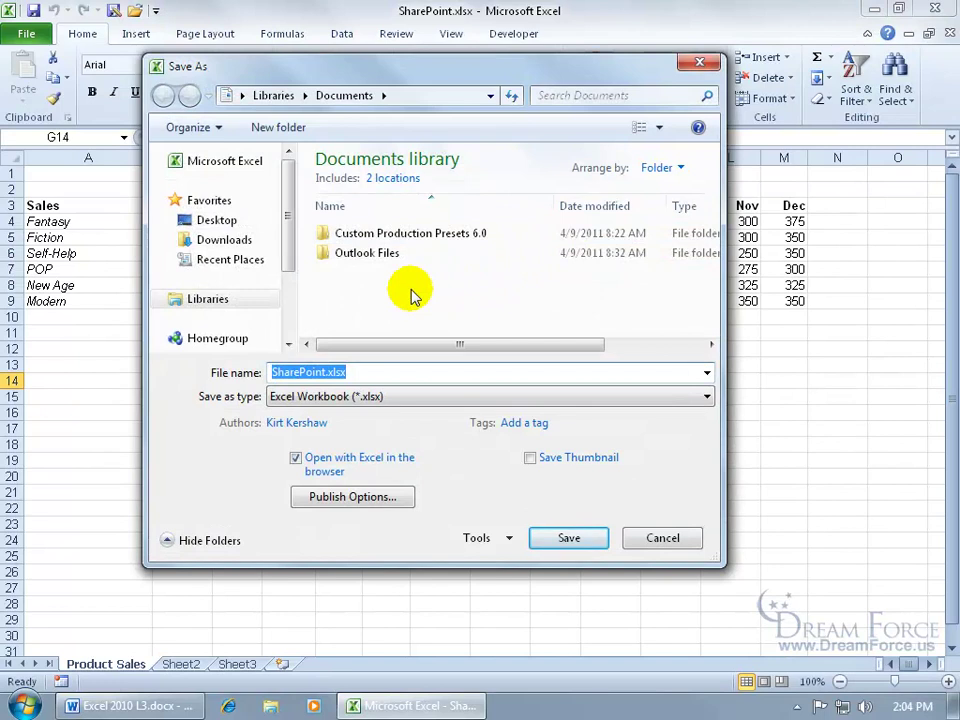
pyautogui.click(655, 538)
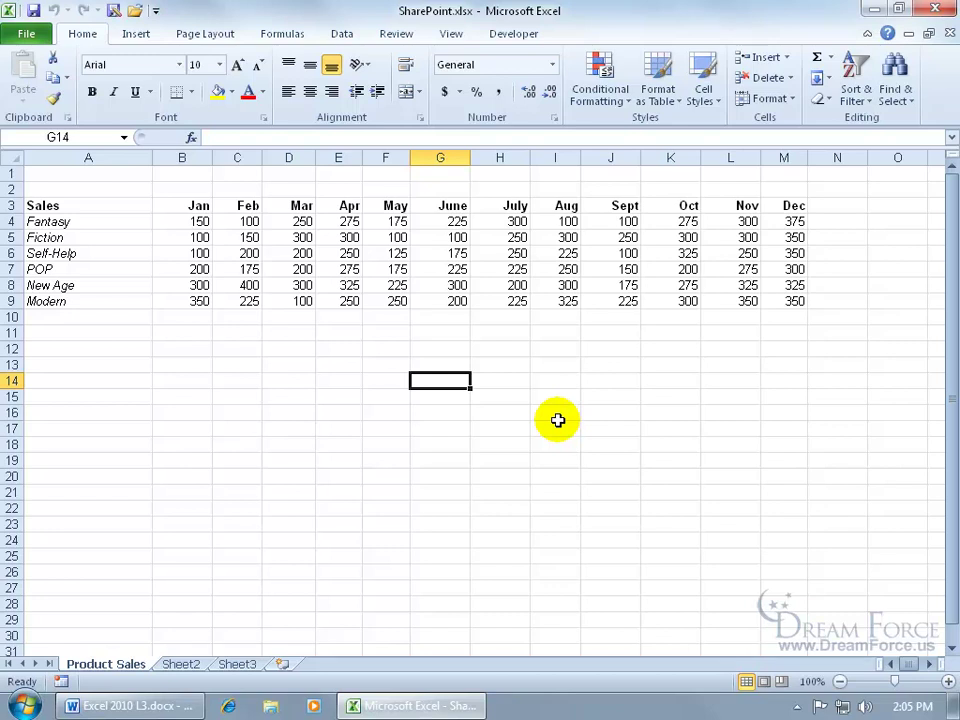
# - Reopen the Save to SharePoint page under File > Save & Send
pyautogui.click(35, 34)
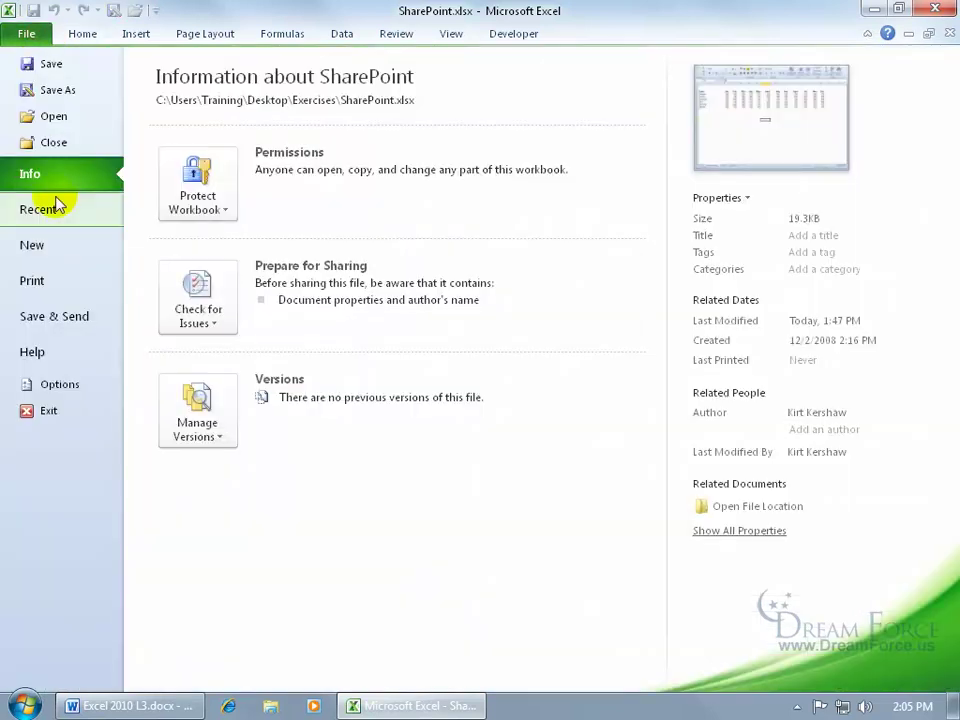
pyautogui.click(70, 316)
pyautogui.click(228, 212)
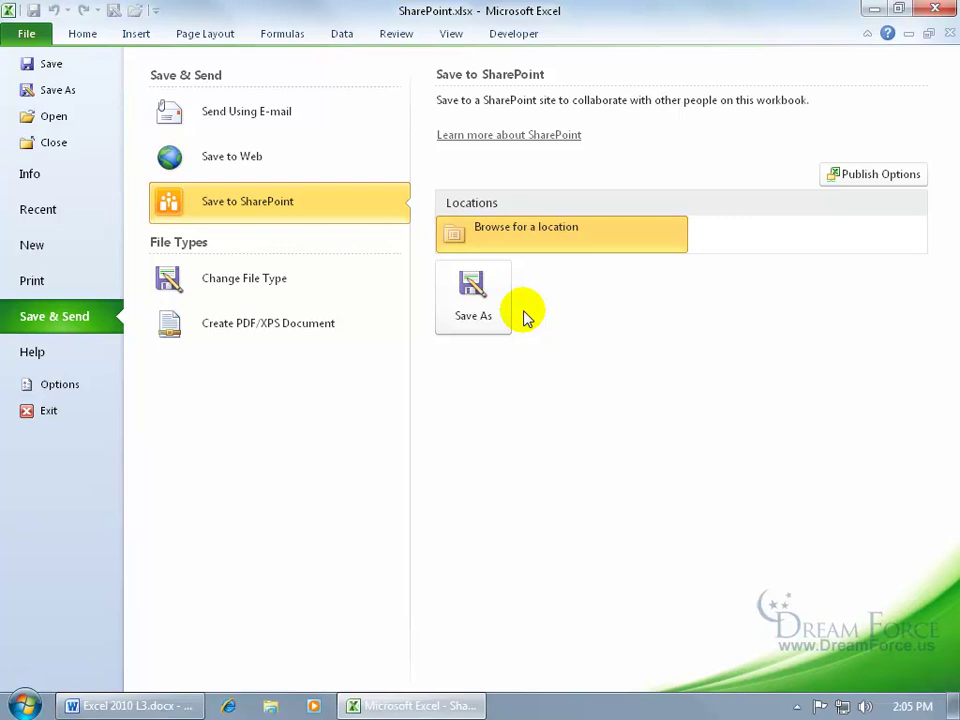
# - Close Excel, open Computer from the Start menu, and start mapping a network drive
pyautogui.click(935, 9)
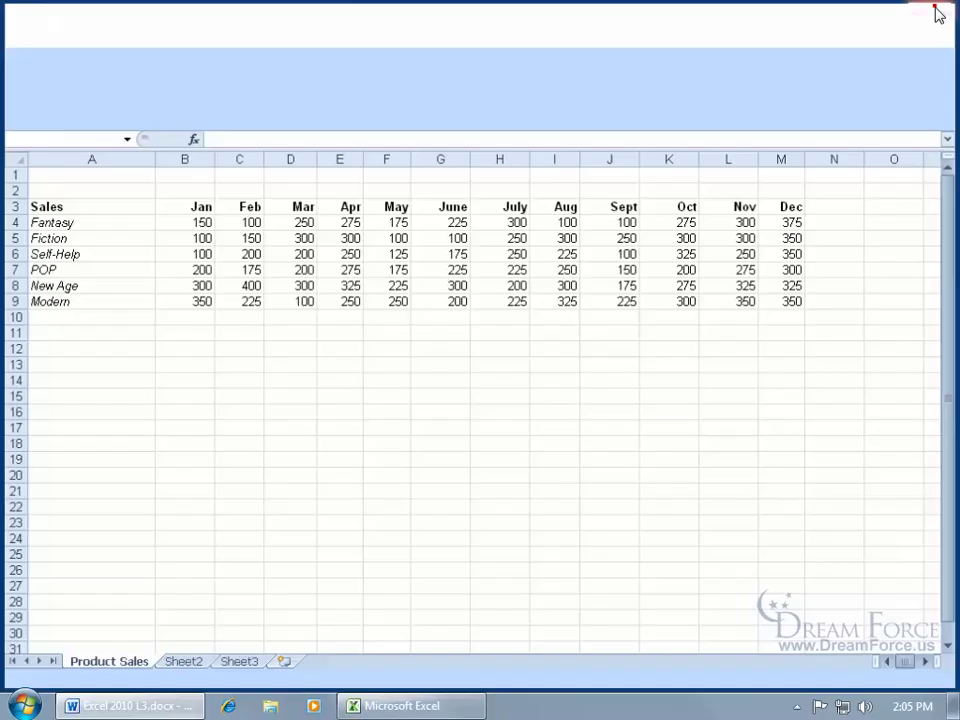
pyautogui.click(40, 34)
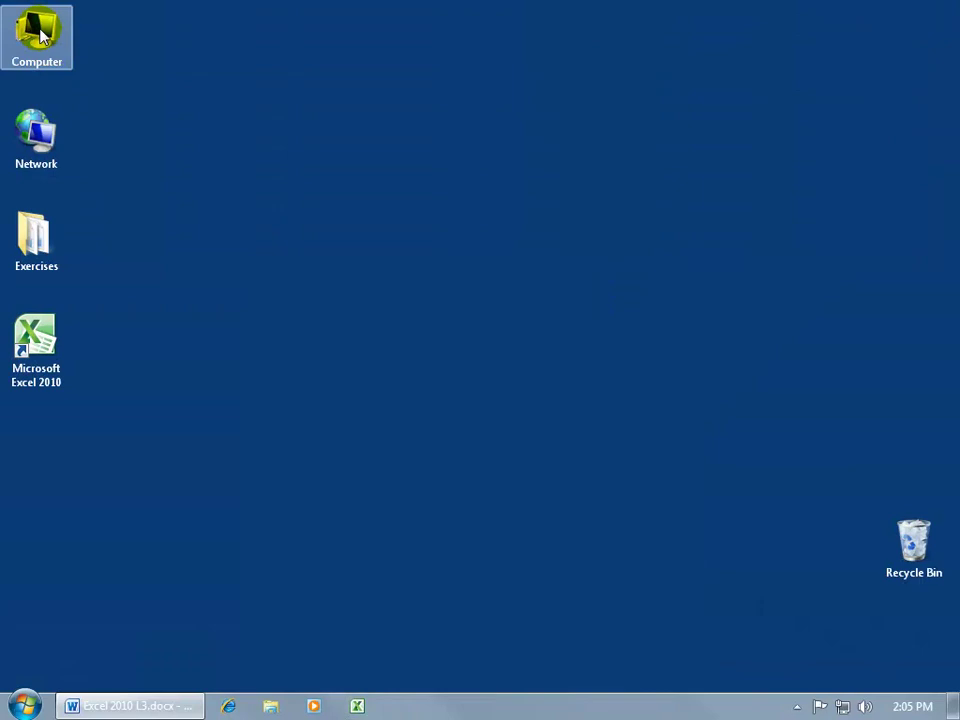
pyautogui.click(24, 705)
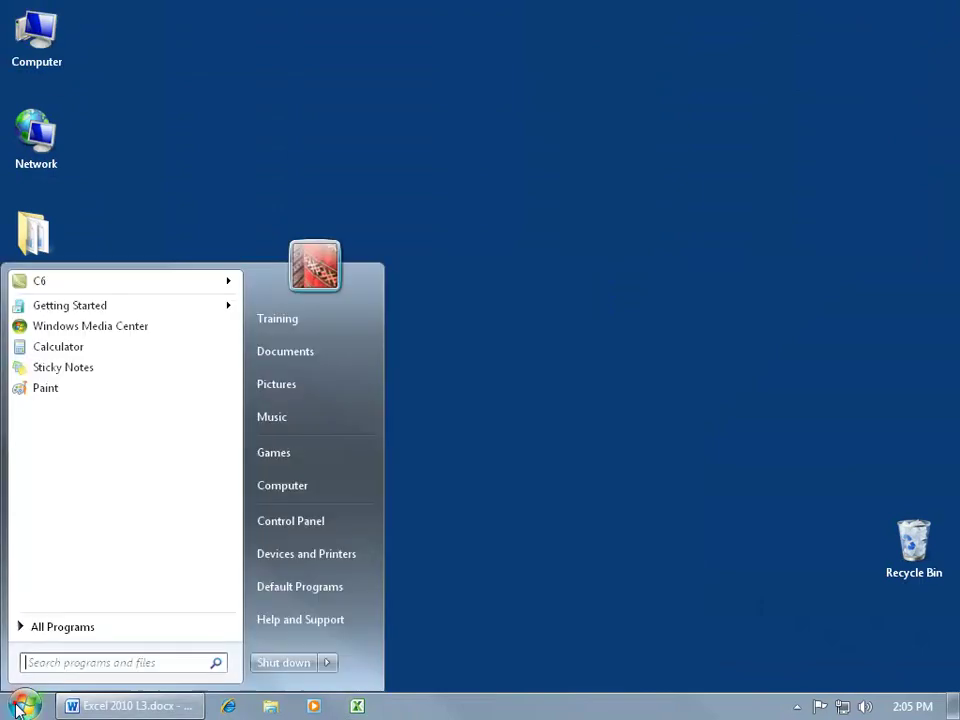
pyautogui.click(290, 486)
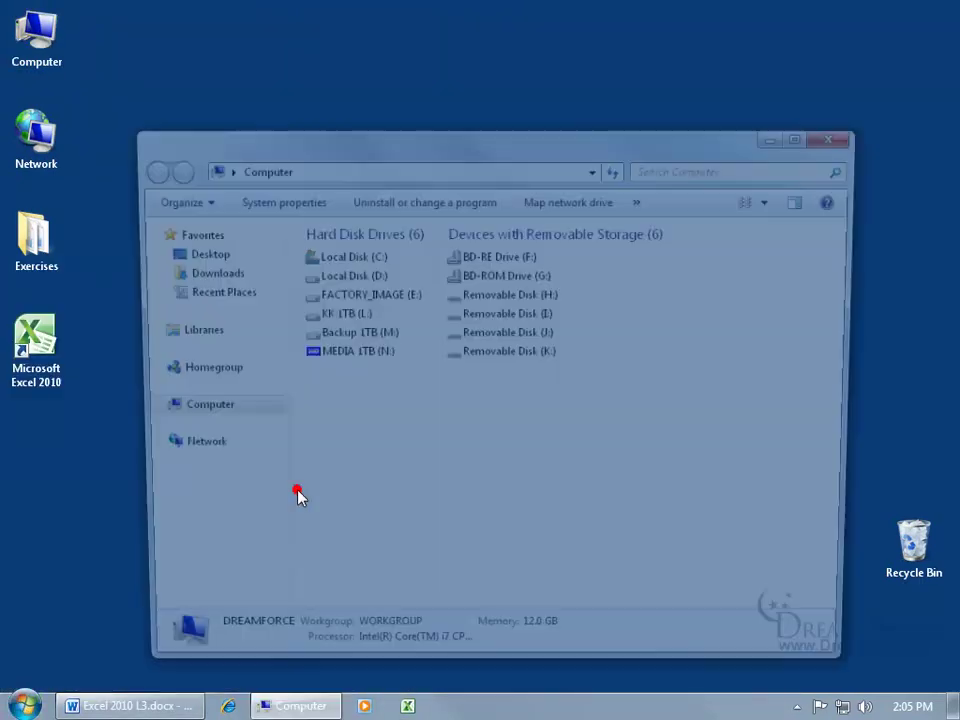
pyautogui.click(580, 200)
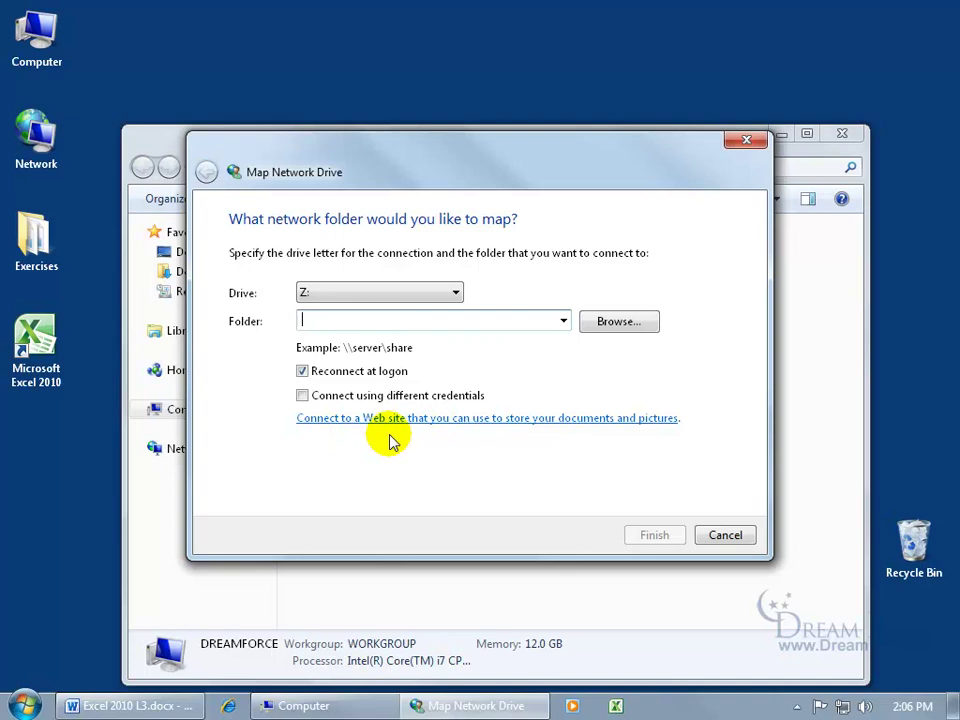
# - Start a custom website network location and paste in the SharePoint site's web address
pyautogui.click(519, 419)
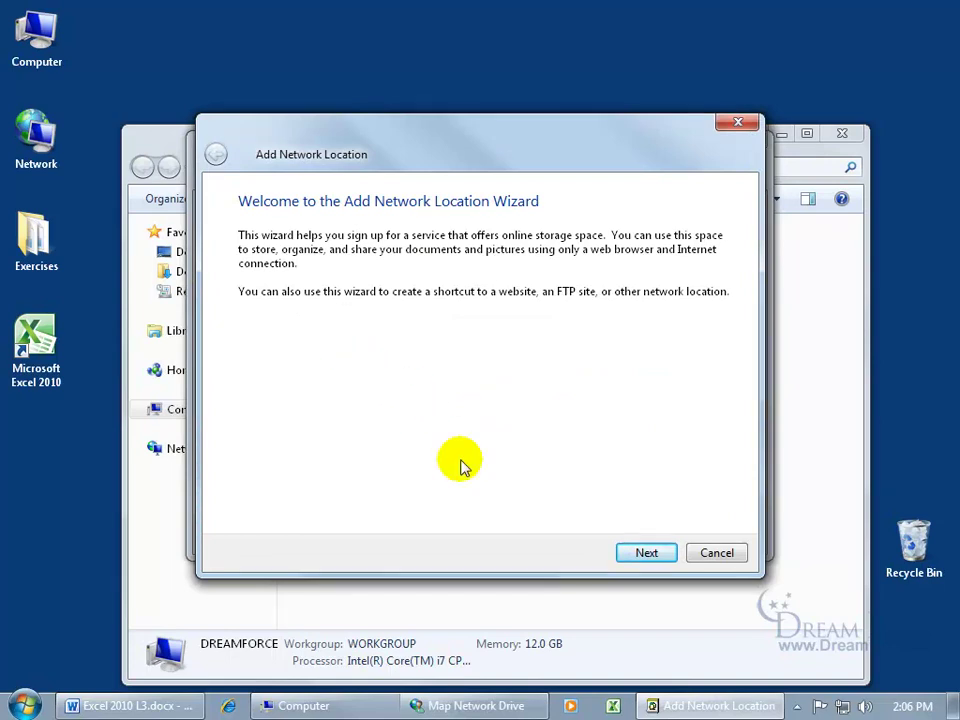
pyautogui.click(645, 553)
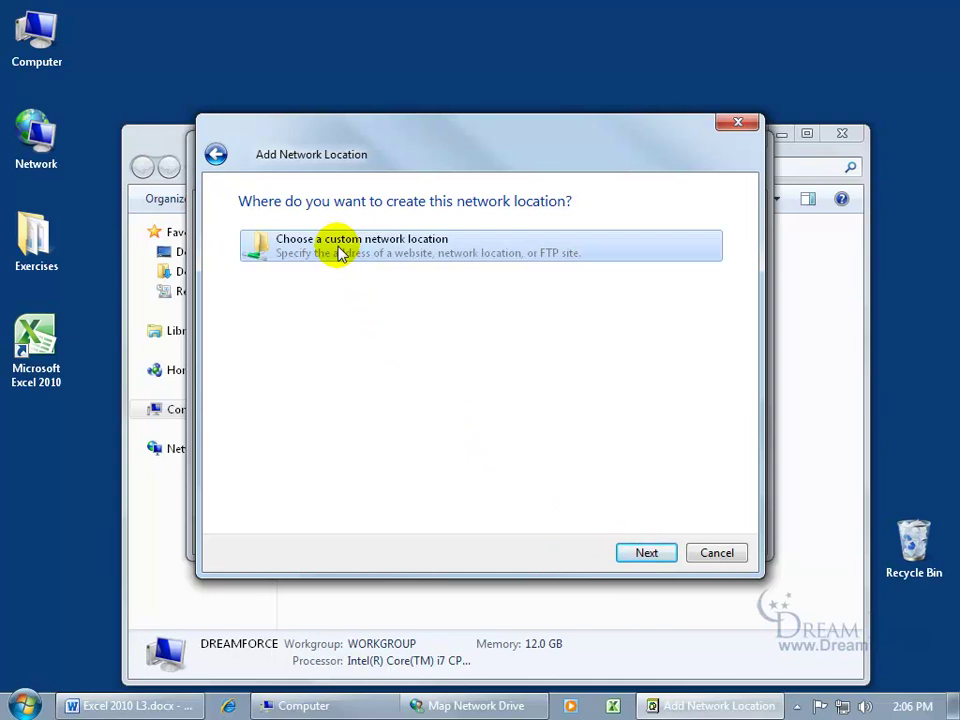
pyautogui.click(647, 553)
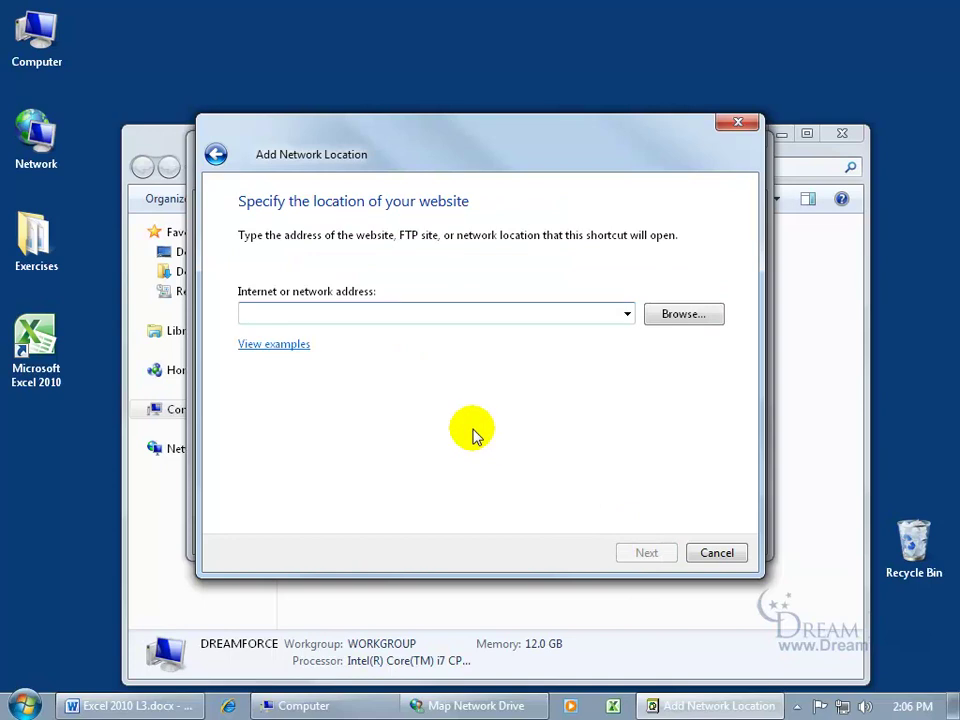
pyautogui.click(294, 346)
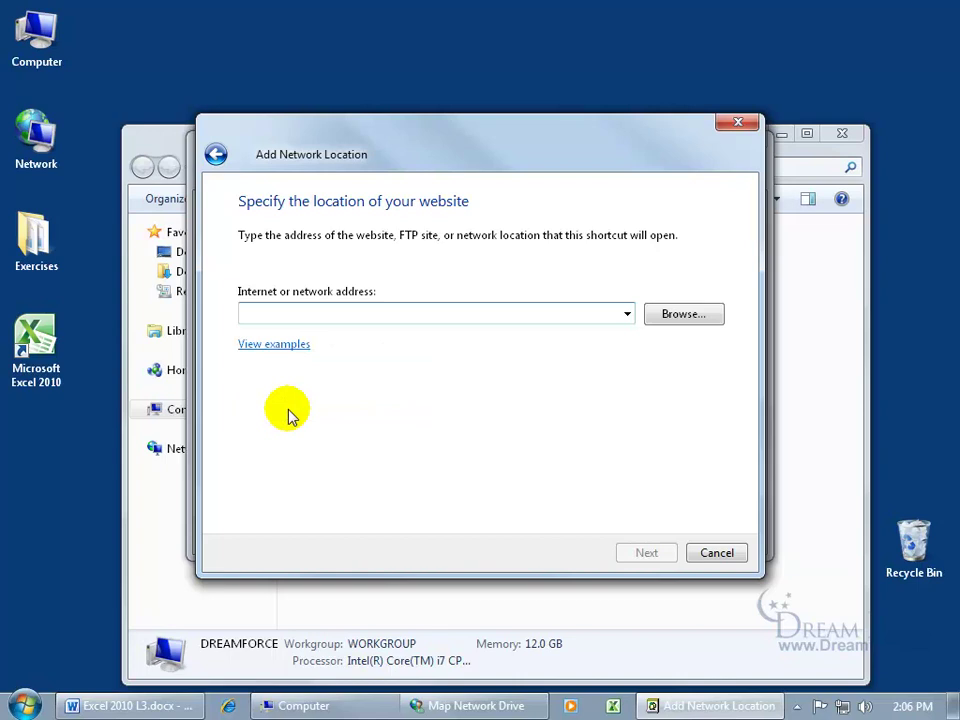
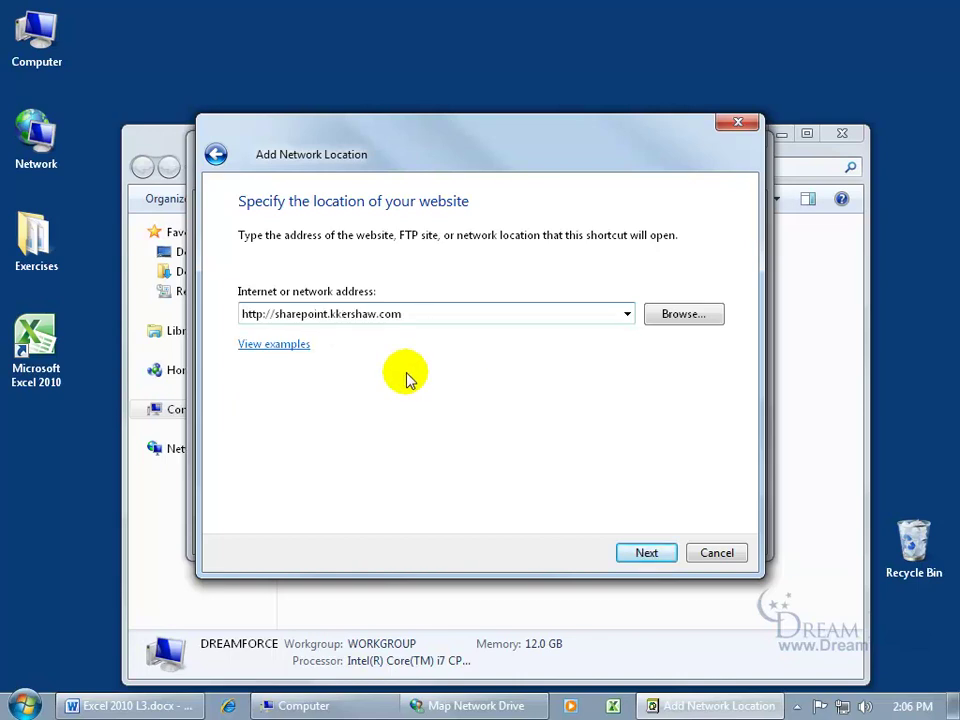
pyautogui.click(648, 555)
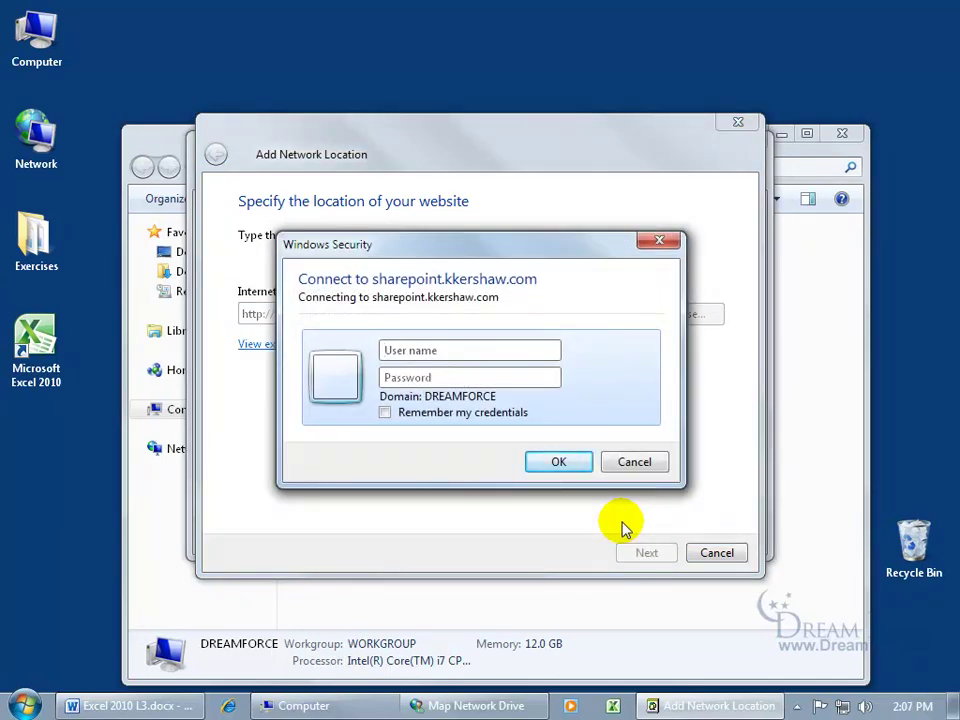
pyautogui.press('Tab')
pyautogui.write('•••')
pyautogui.write('••••')
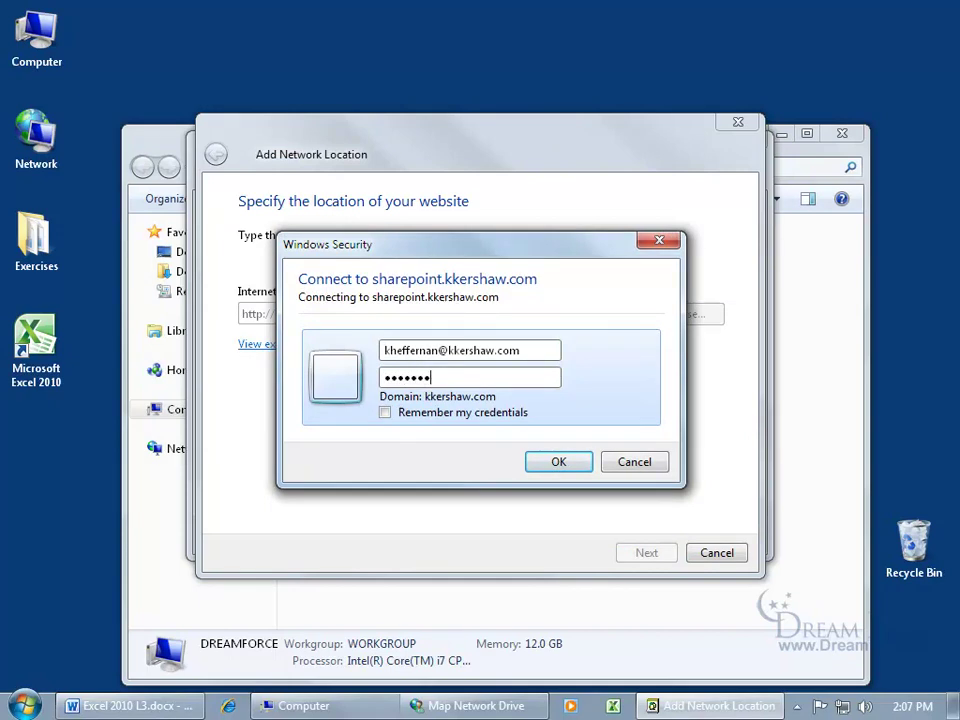
pyautogui.click(566, 462)
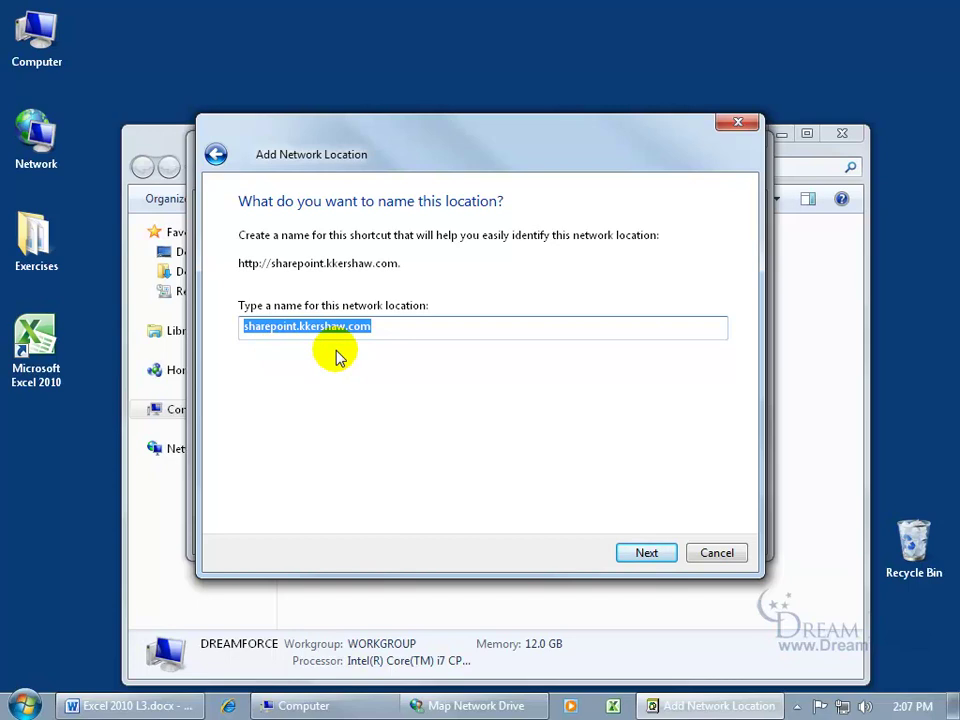
pyautogui.click(641, 556)
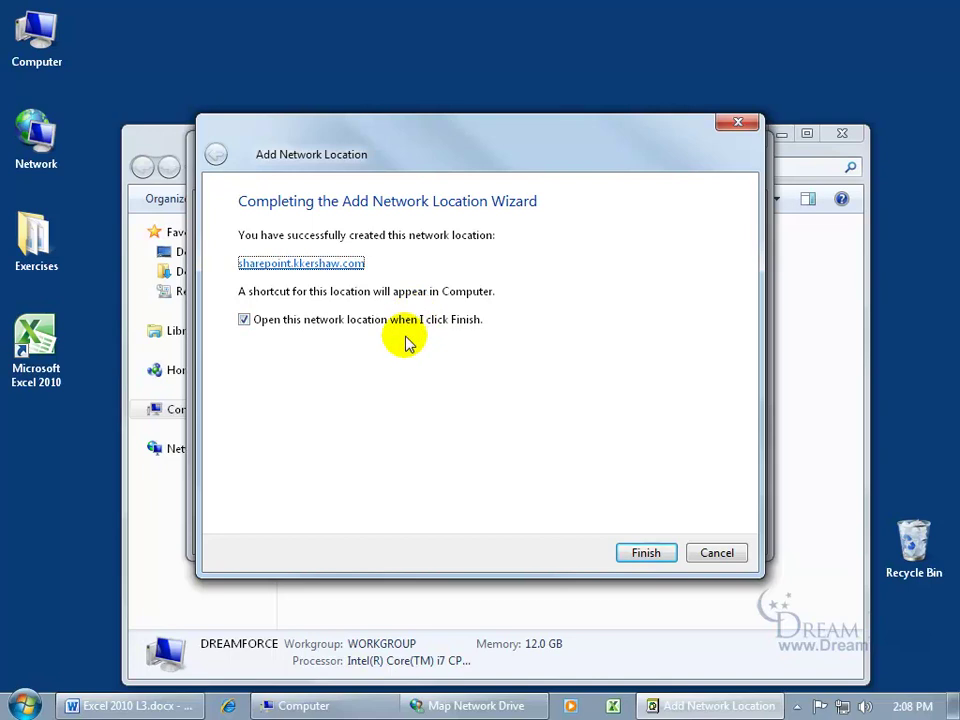
# - Finish the wizard, open the site's Shared Documents folder, then close that window
pyautogui.click(634, 556)
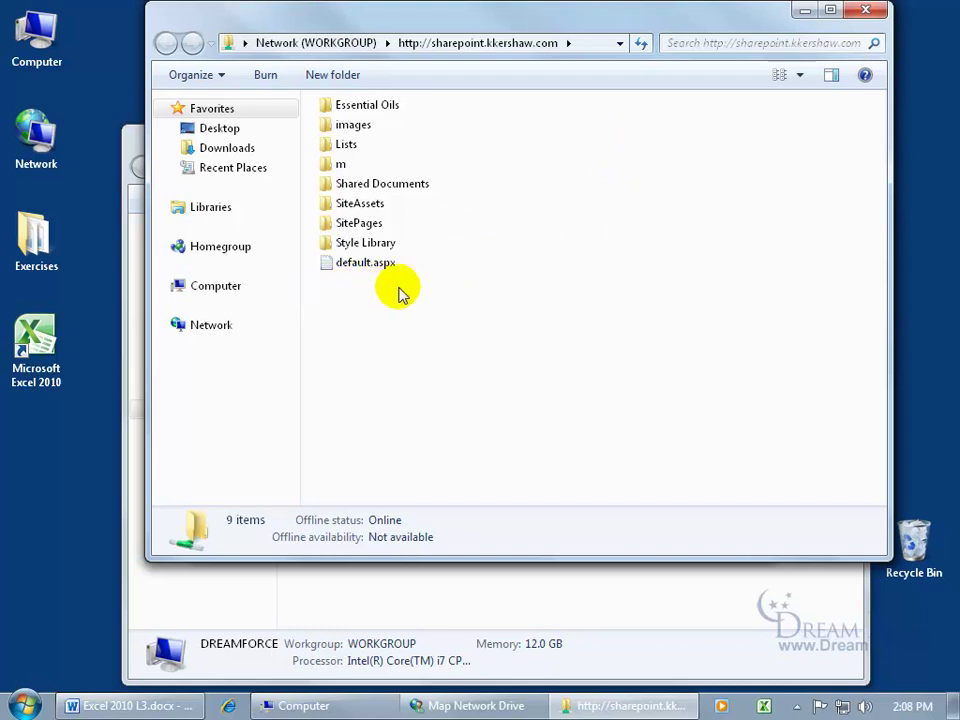
pyautogui.click(407, 188)
pyautogui.doubleClick(407, 186)
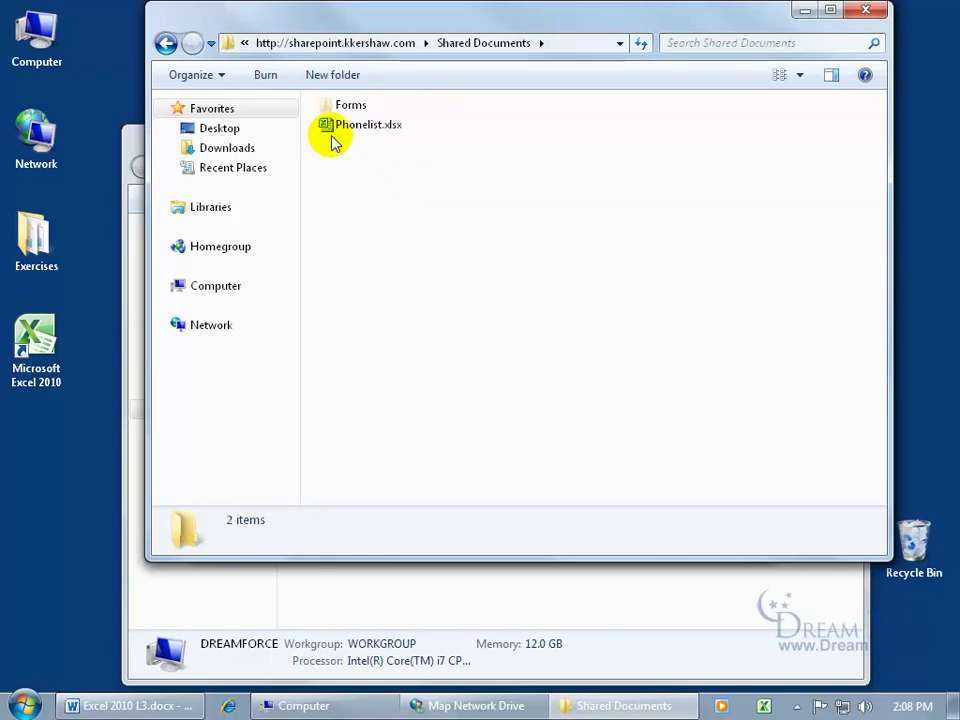
pyautogui.click(865, 10)
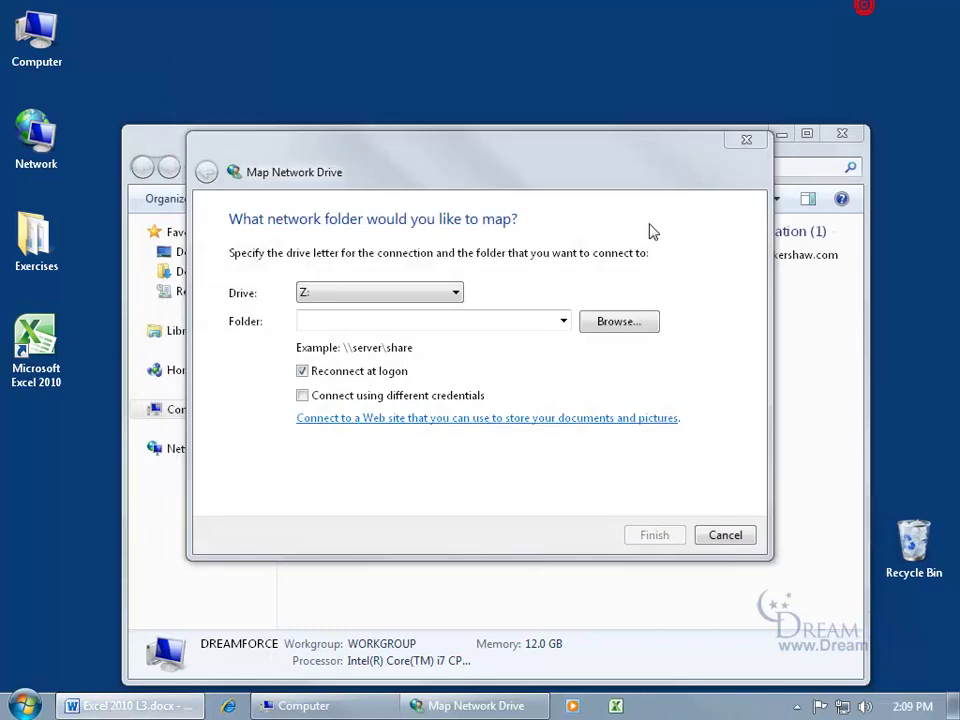
pyautogui.click(721, 537)
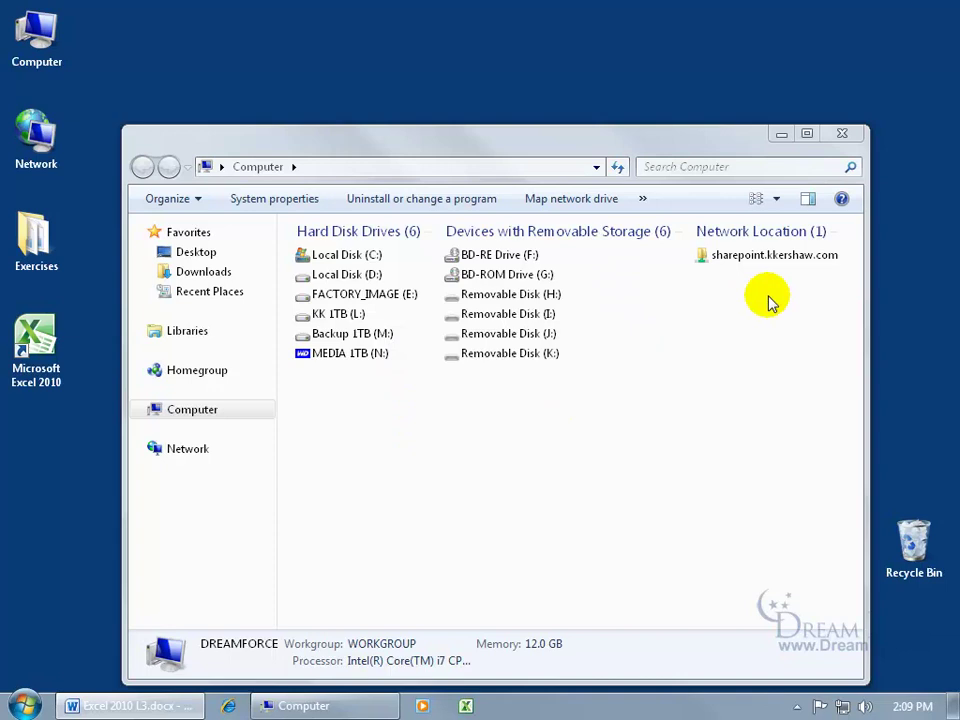
pyautogui.doubleClick(763, 256)
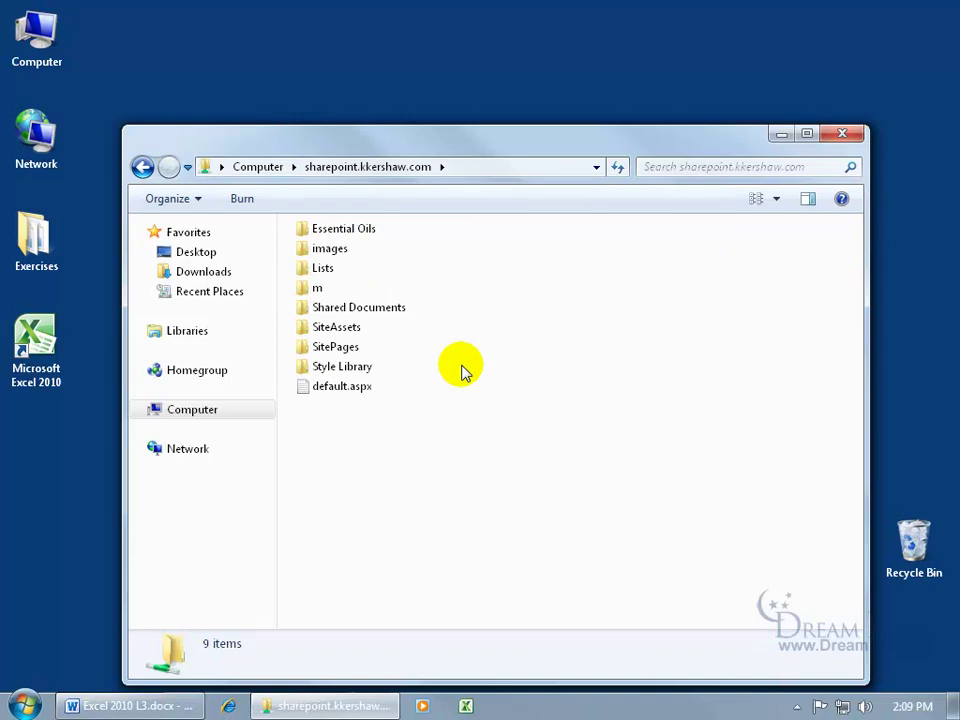
pyautogui.click(842, 133)
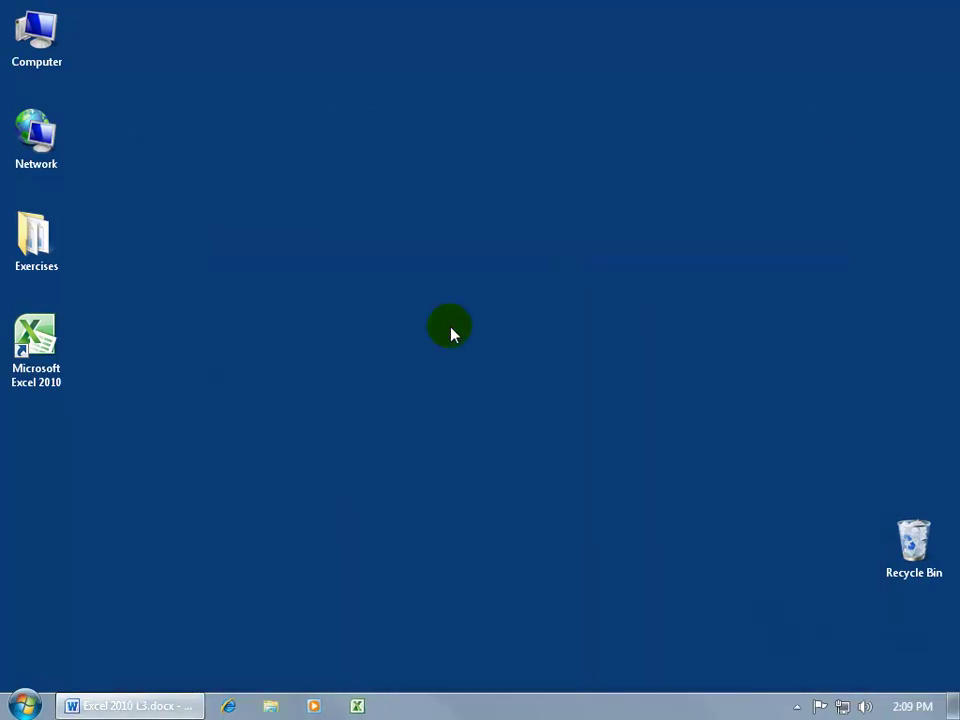
# - Reopen SharePoint.xlsx from the taskbar jump list and bring up the Save to SharePoint Save As dialog
pyautogui.rightClick(357, 707)
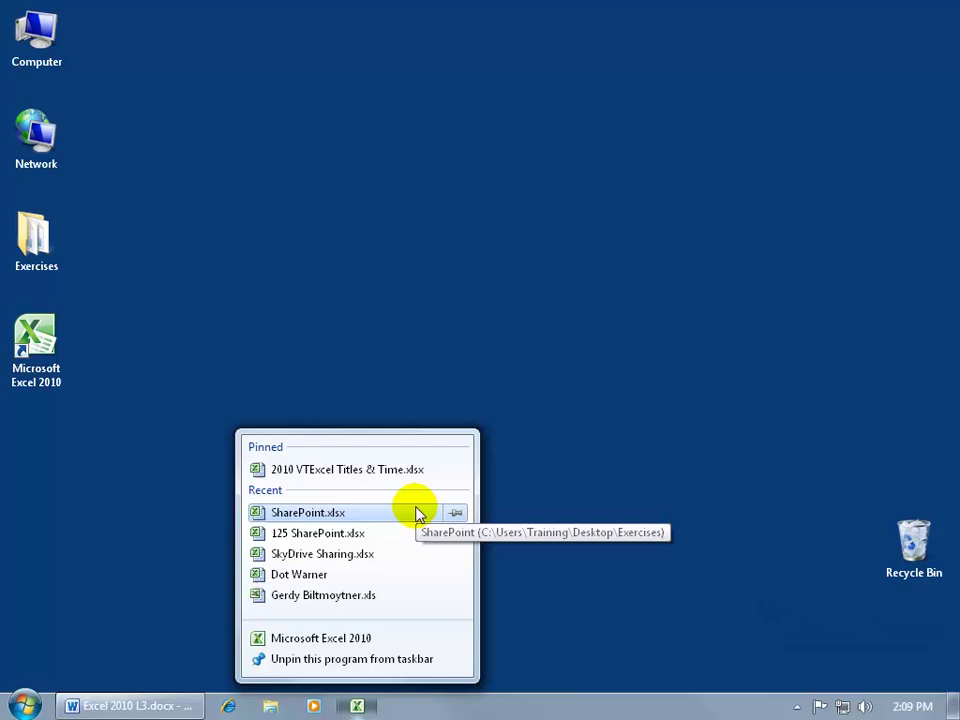
pyautogui.click(333, 514)
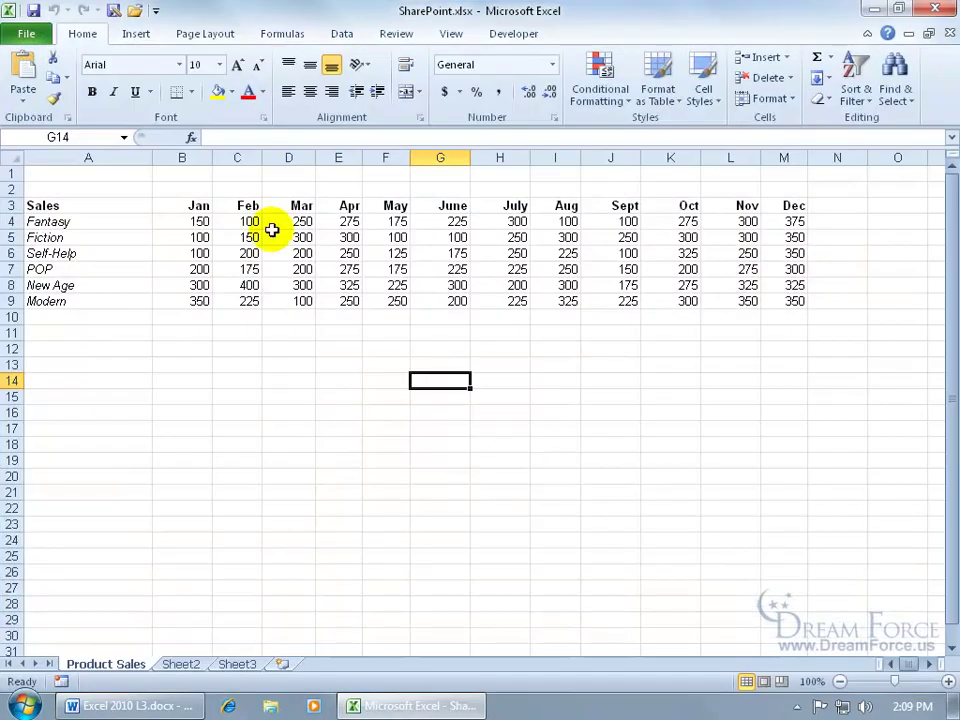
pyautogui.click(44, 42)
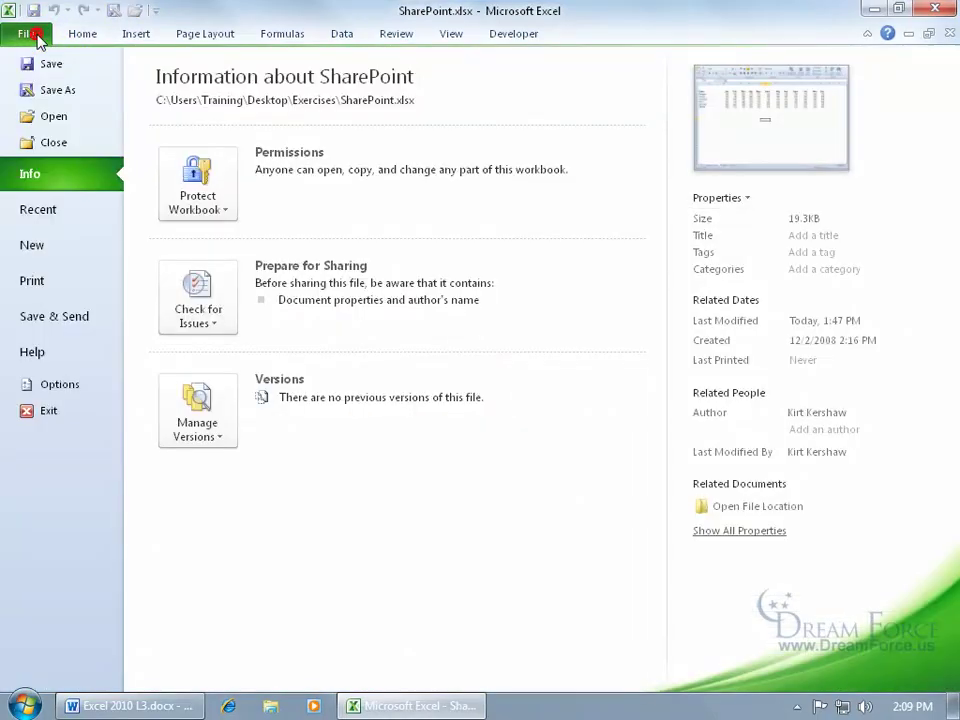
pyautogui.click(49, 316)
pyautogui.click(242, 216)
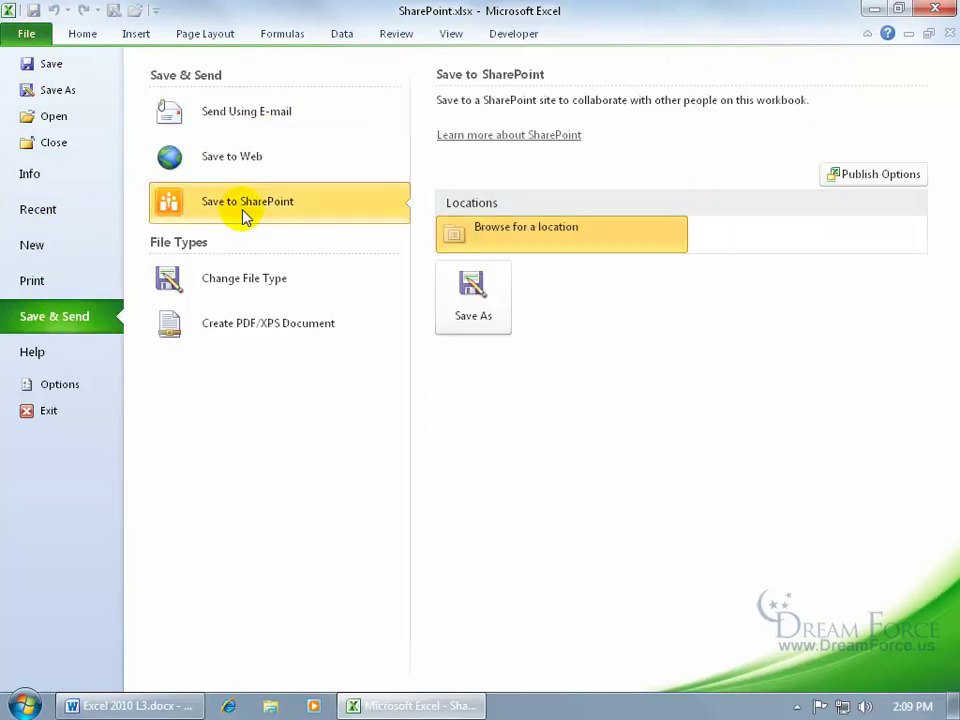
pyautogui.click(467, 292)
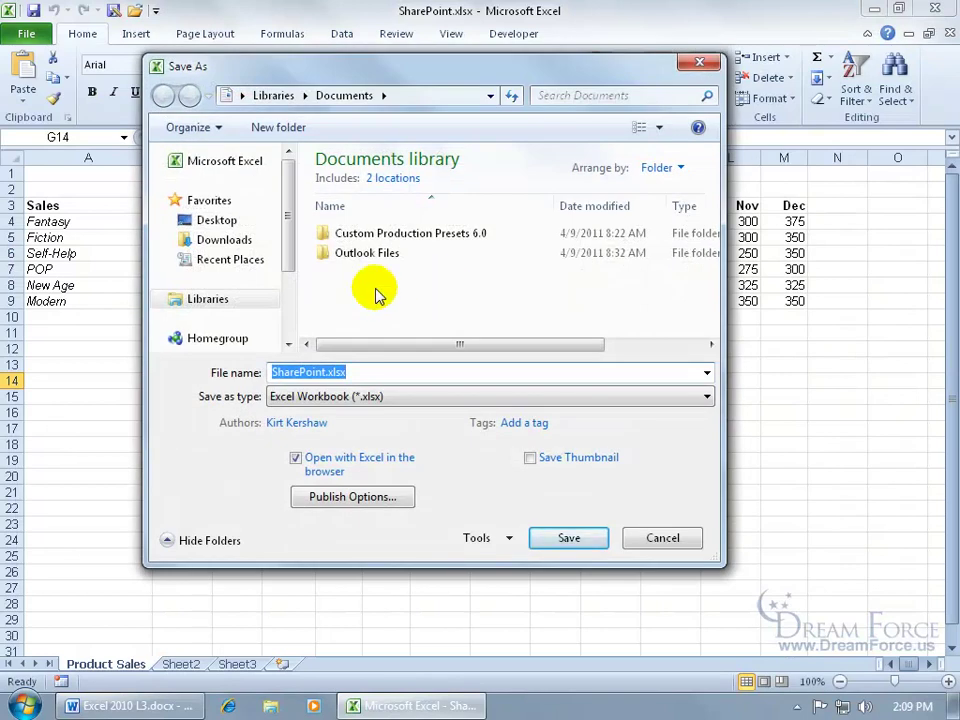
pyautogui.moveTo(287, 264); pyautogui.dragTo(287, 313)
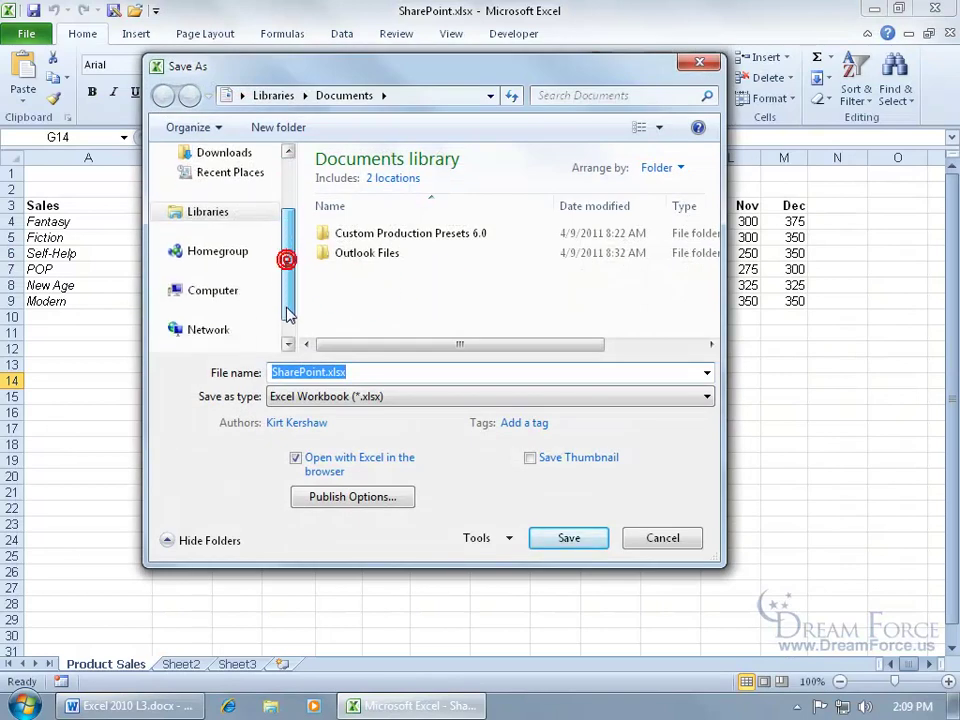
pyautogui.click(217, 294)
pyautogui.moveTo(392, 357); pyautogui.dragTo(510, 344)
pyautogui.doubleClick(608, 188)
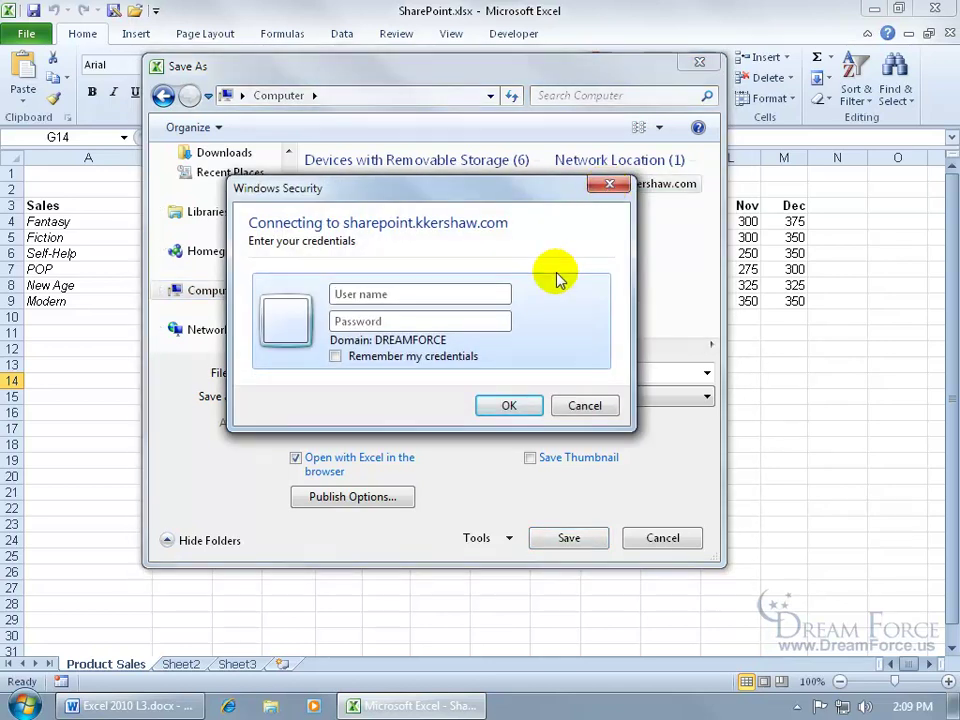
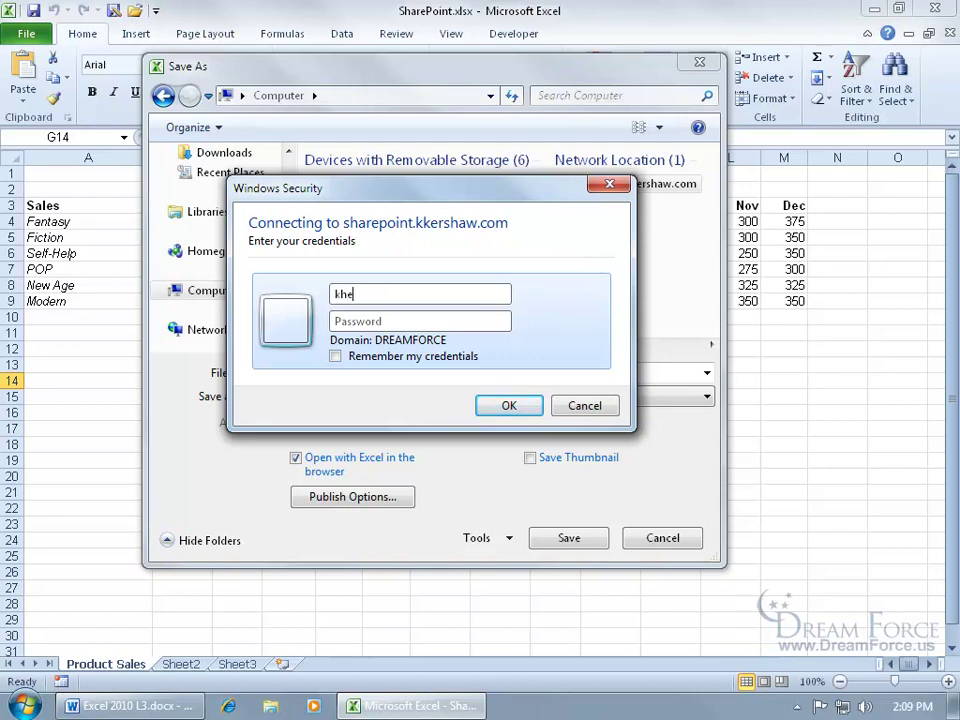
pyautogui.press('Tab')
pyautogui.write('******')
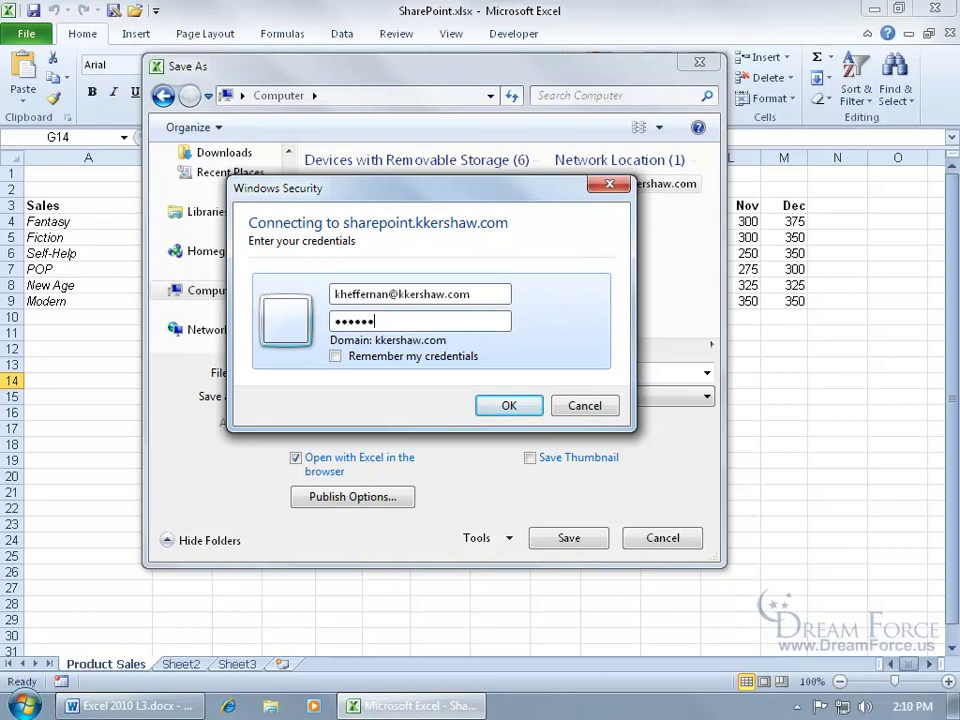
pyautogui.click(506, 407)
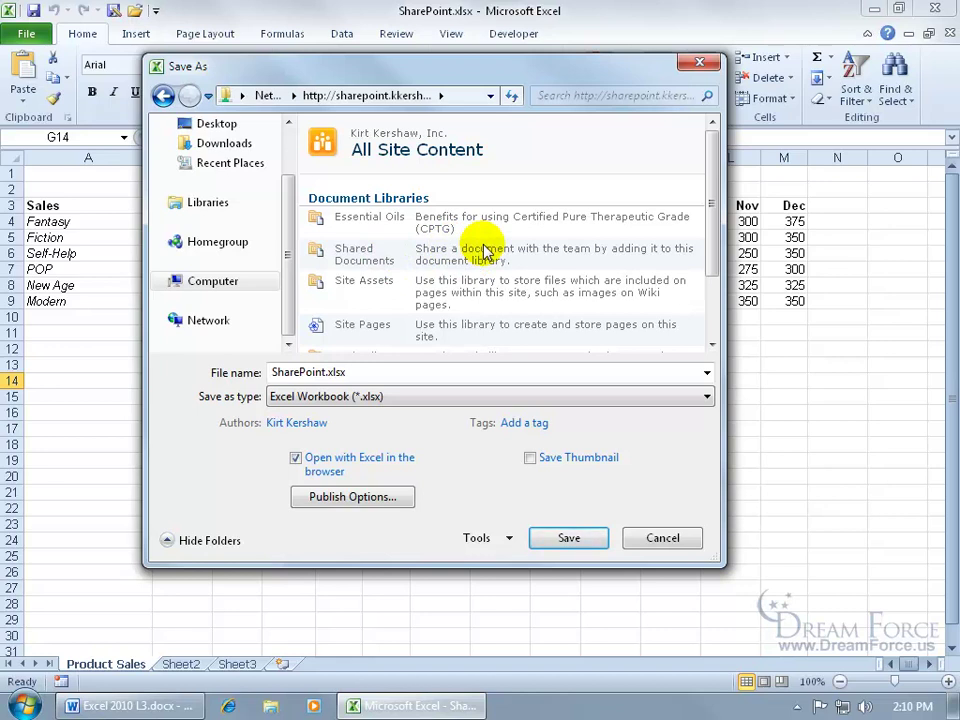
# - Save the workbook as SharePoint 2.xlsx into the Shared Documents library
pyautogui.doubleClick(355, 256)
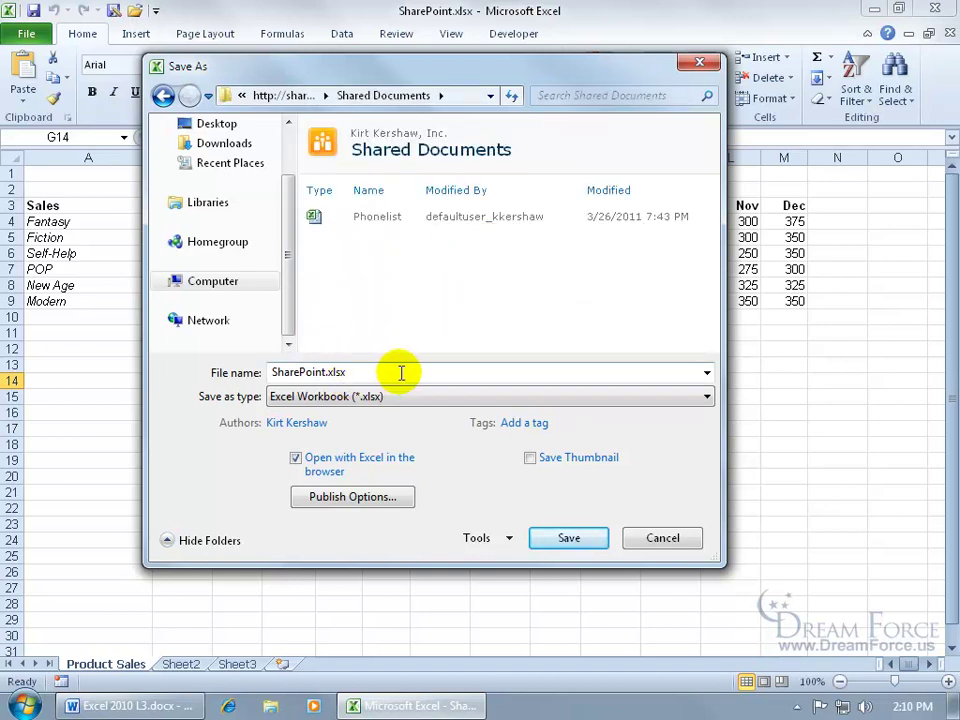
pyautogui.doubleClick(318, 373)
pyautogui.click(326, 373)
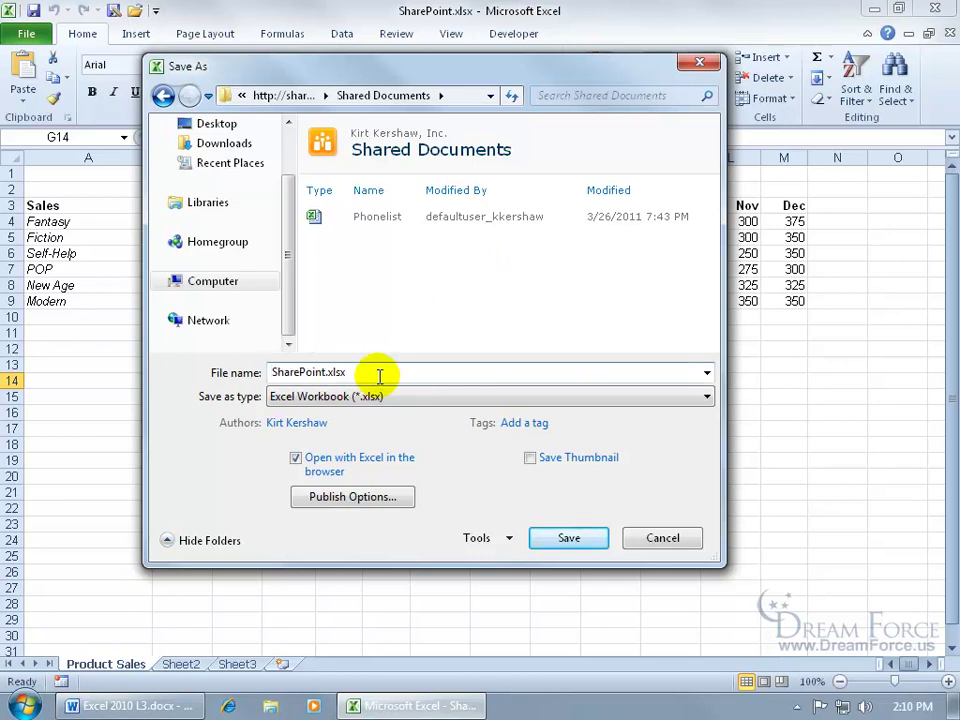
pyautogui.write('2')
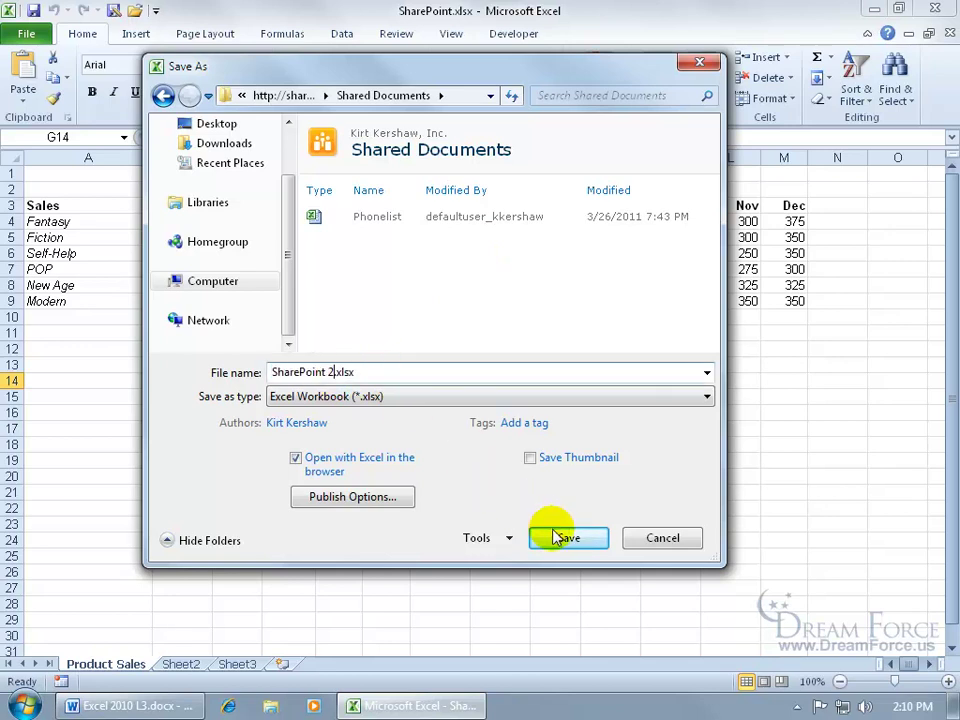
pyautogui.click(563, 537)
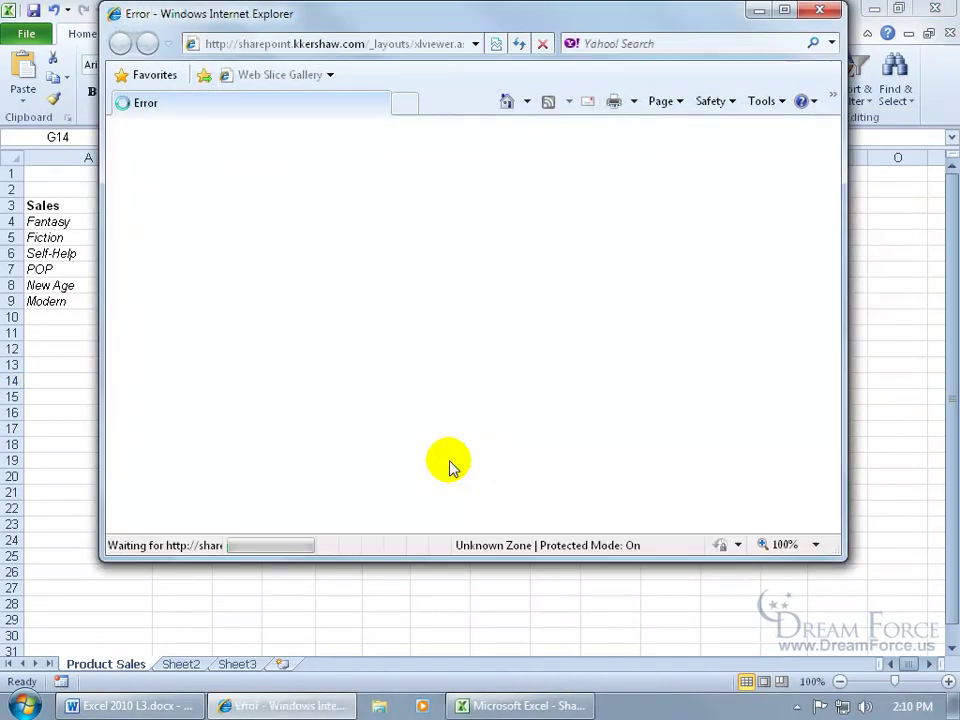
# - Maximize the site home page showing SharePoint 2 in Shared Documents, then close Excel
pyautogui.click(784, 10)
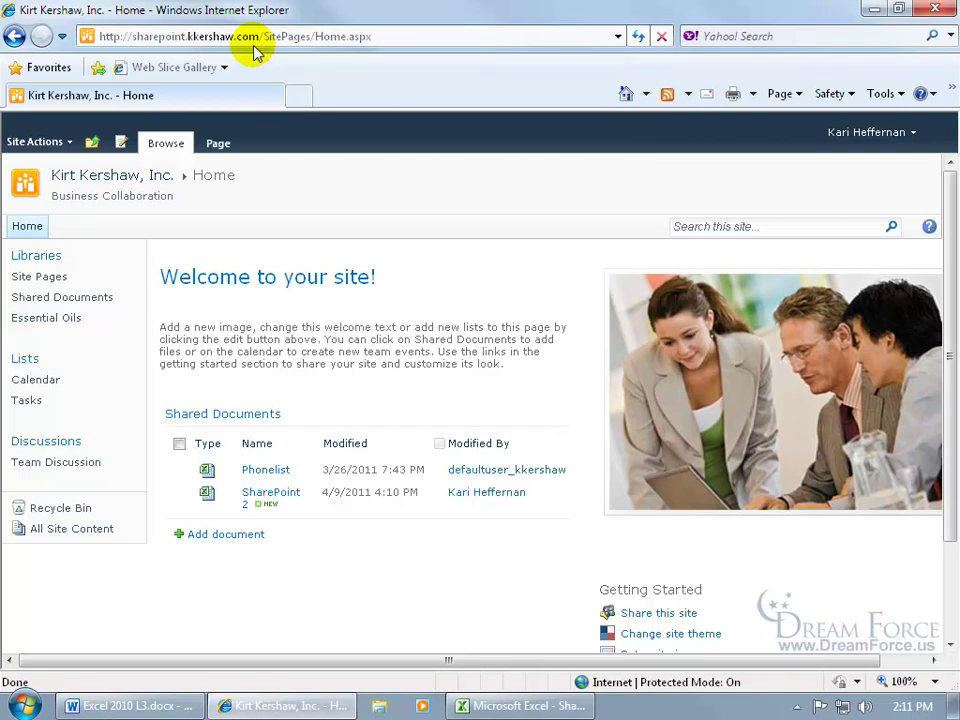
pyautogui.click(874, 9)
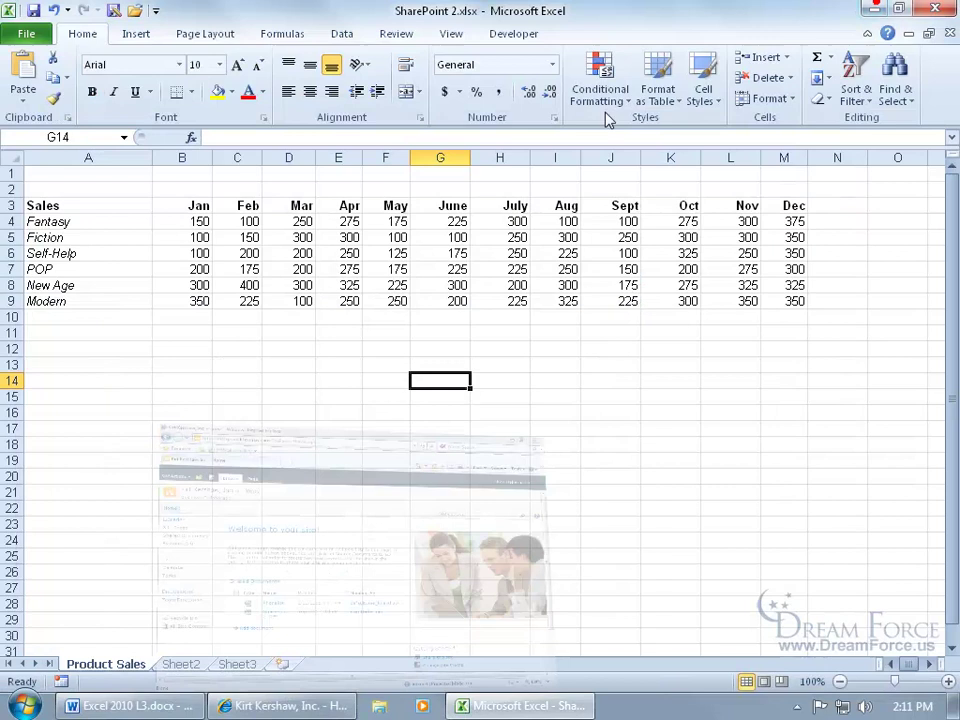
pyautogui.click(26, 33)
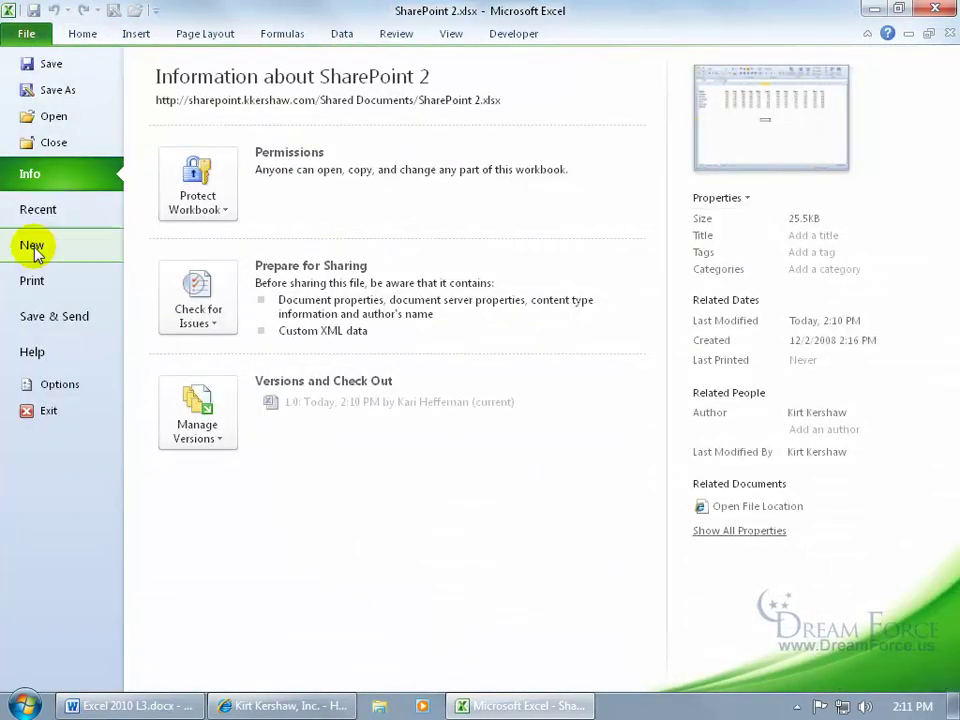
pyautogui.click(40, 317)
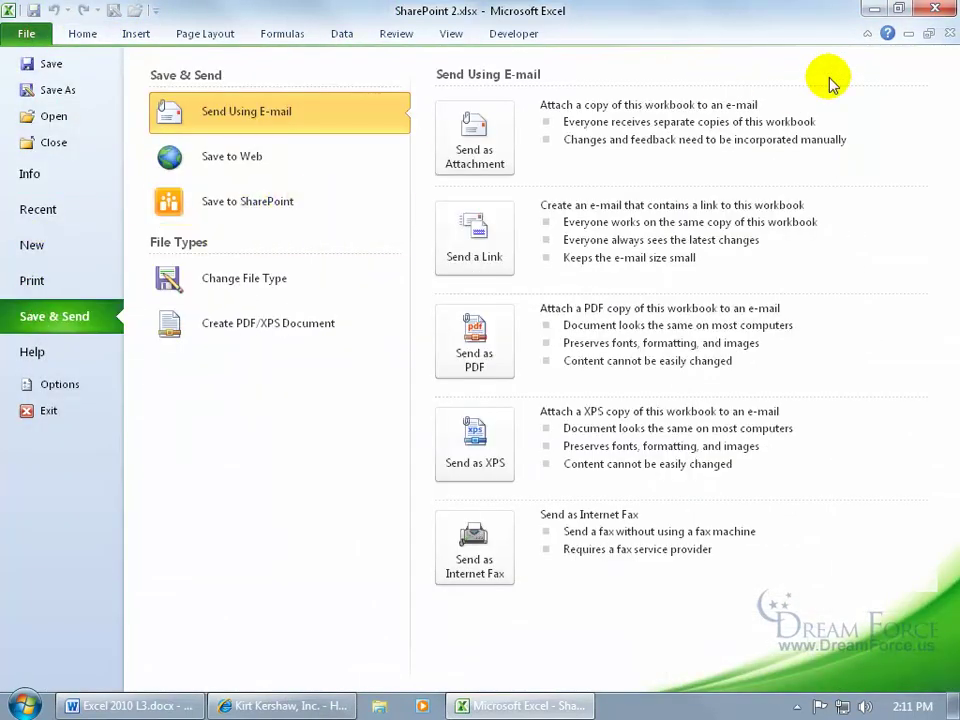
pyautogui.click(932, 10)
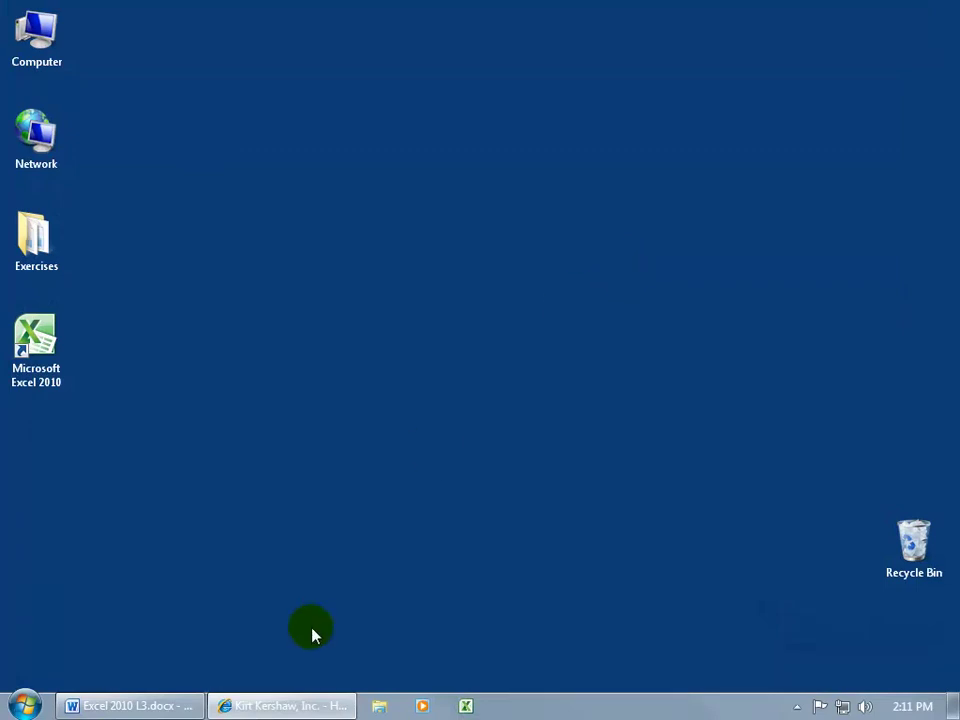
# - Return to the SharePoint site, choose Add document, and allow the blocked ActiveX add-on to run
pyautogui.click(285, 707)
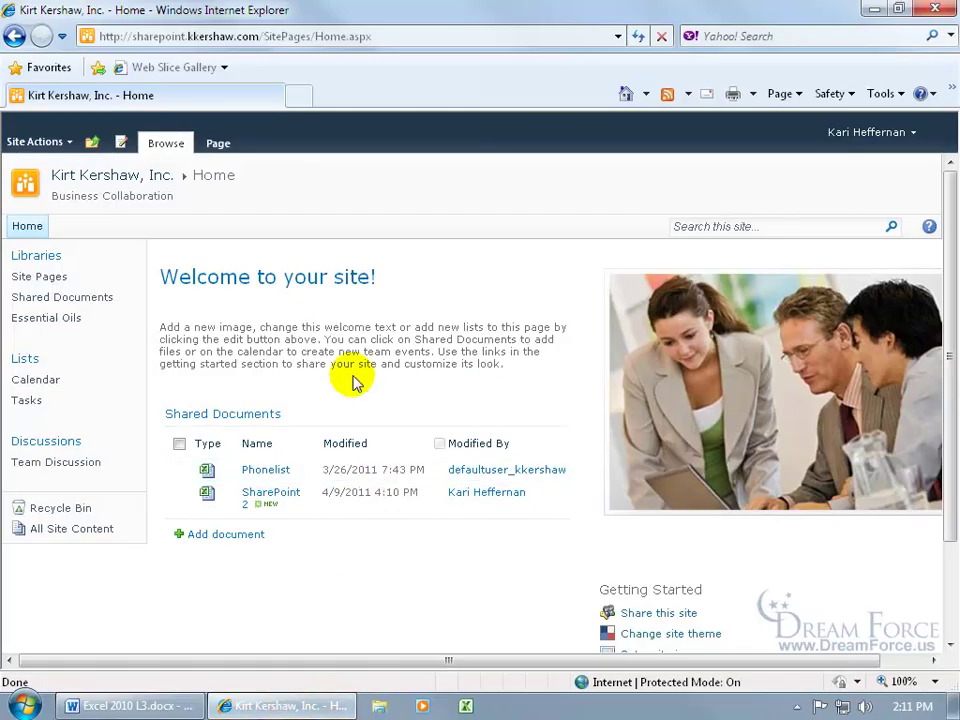
pyautogui.click(226, 535)
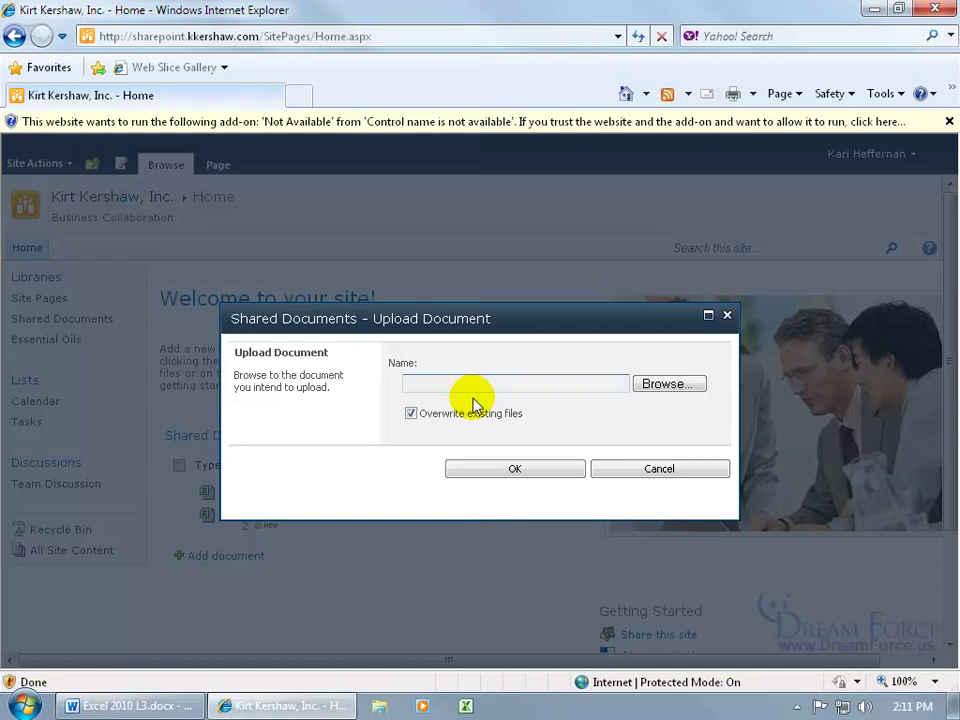
pyautogui.click(322, 123)
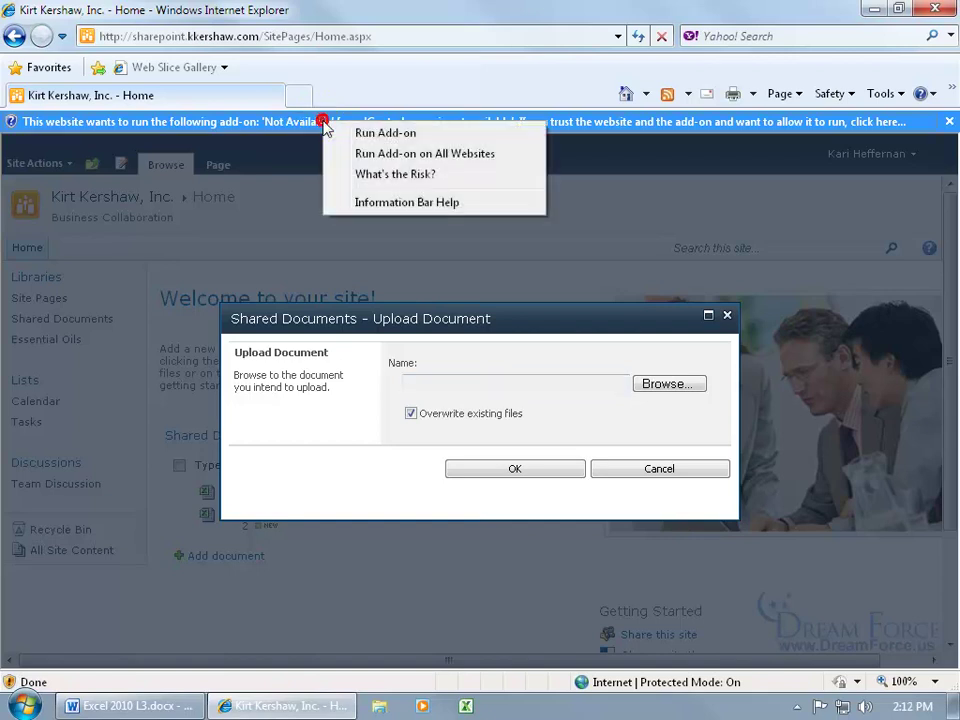
pyautogui.click(338, 133)
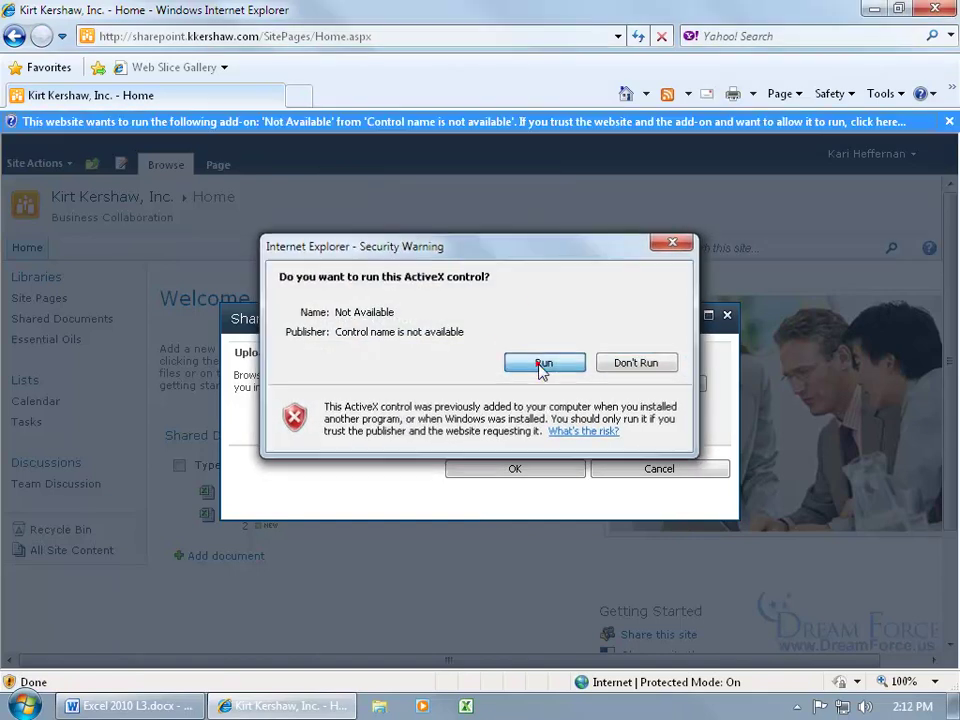
pyautogui.click(544, 363)
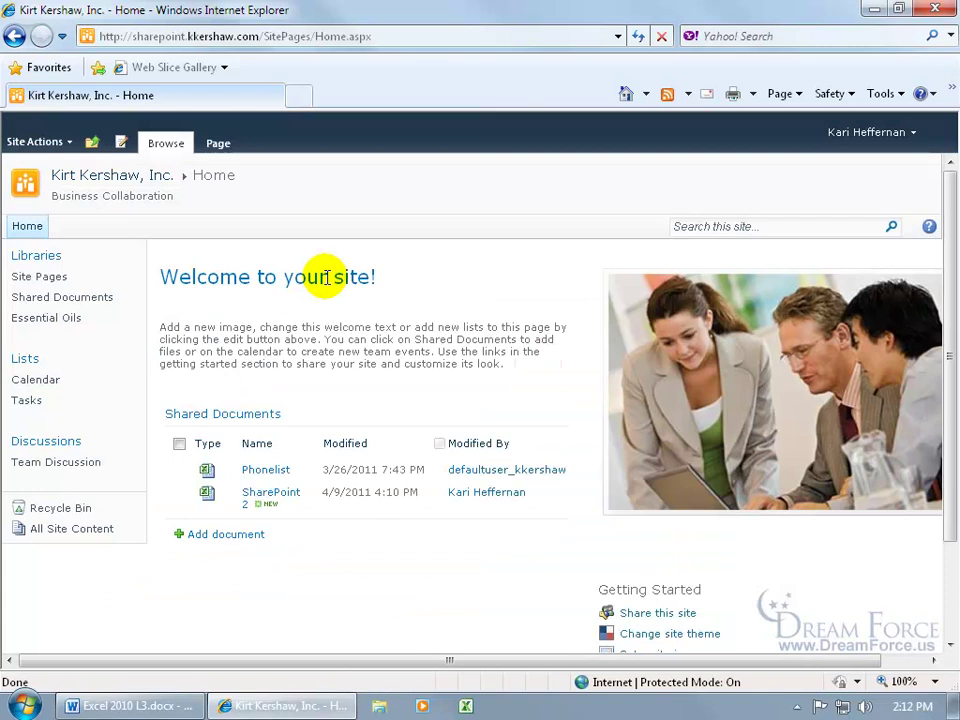
# - Upload Conditional Formatting.xlsx from the Exercises folder to Shared Documents, overwriting the existing copy
pyautogui.click(238, 537)
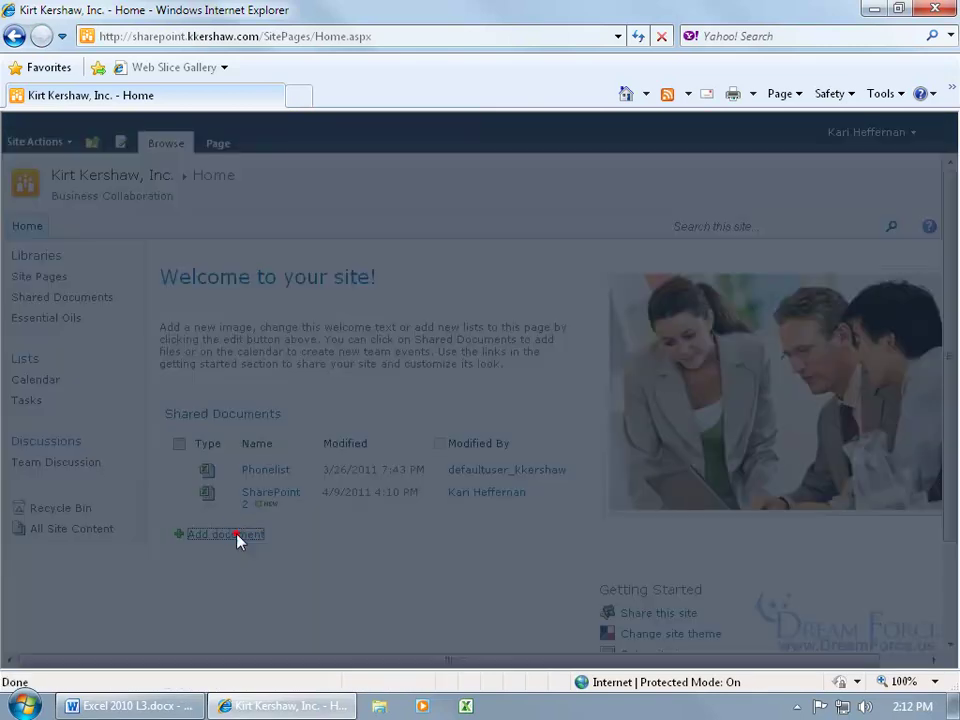
pyautogui.click(659, 364)
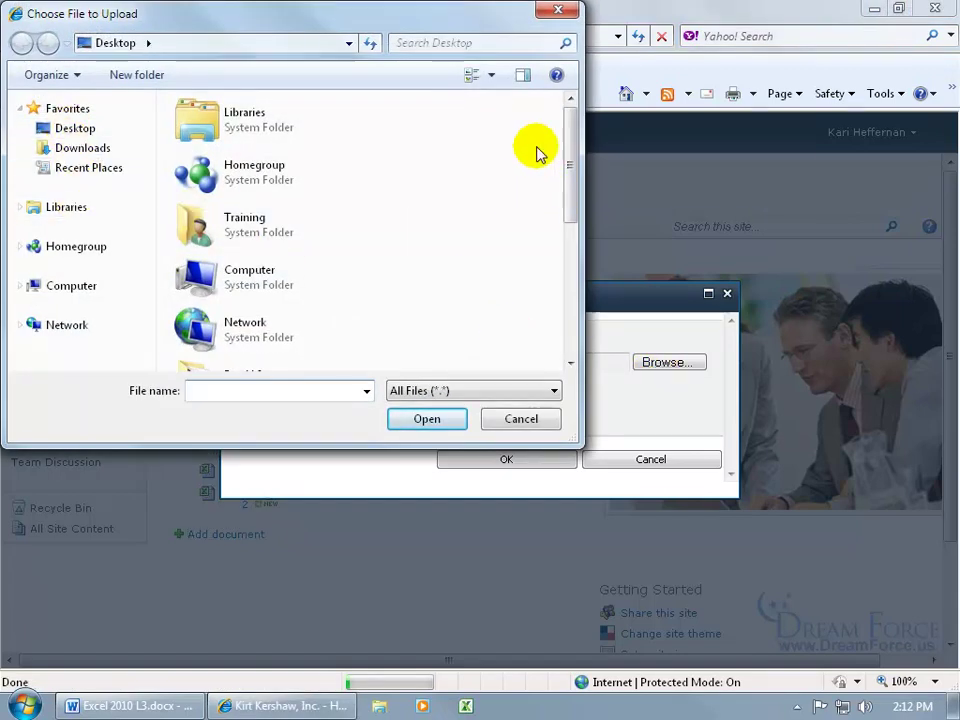
pyautogui.moveTo(571, 152); pyautogui.dragTo(570, 214)
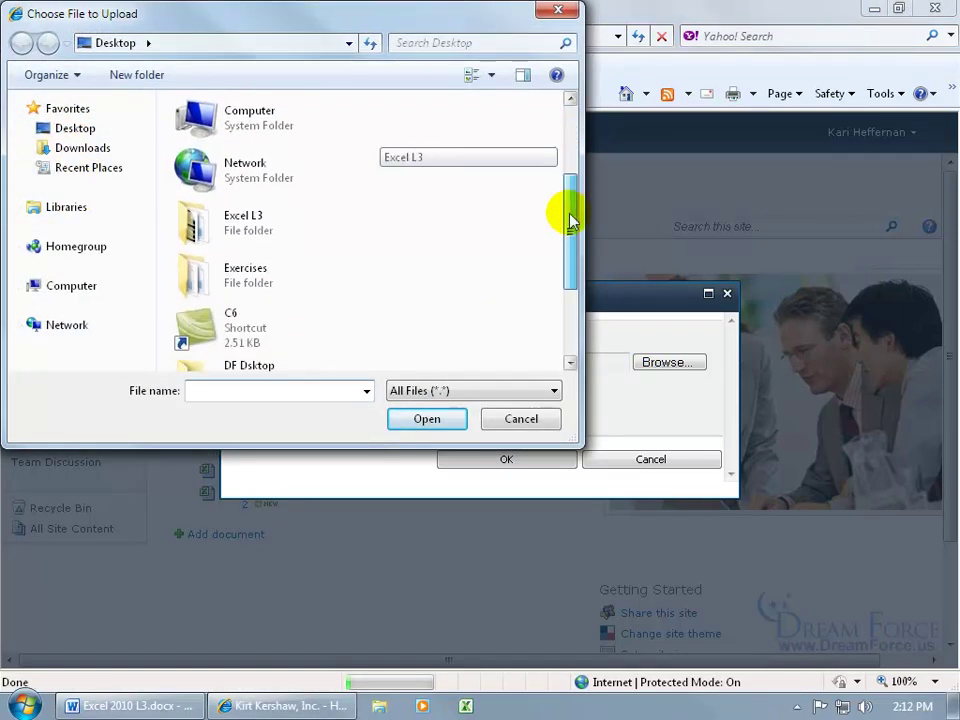
pyautogui.doubleClick(257, 268)
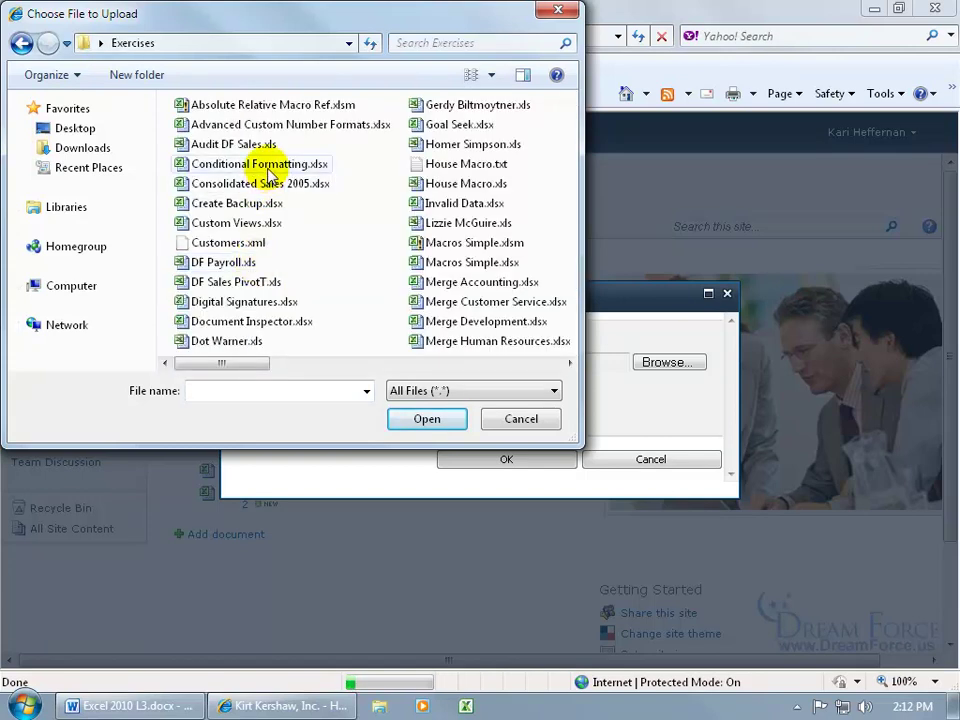
pyautogui.click(268, 171)
pyautogui.doubleClick(268, 171)
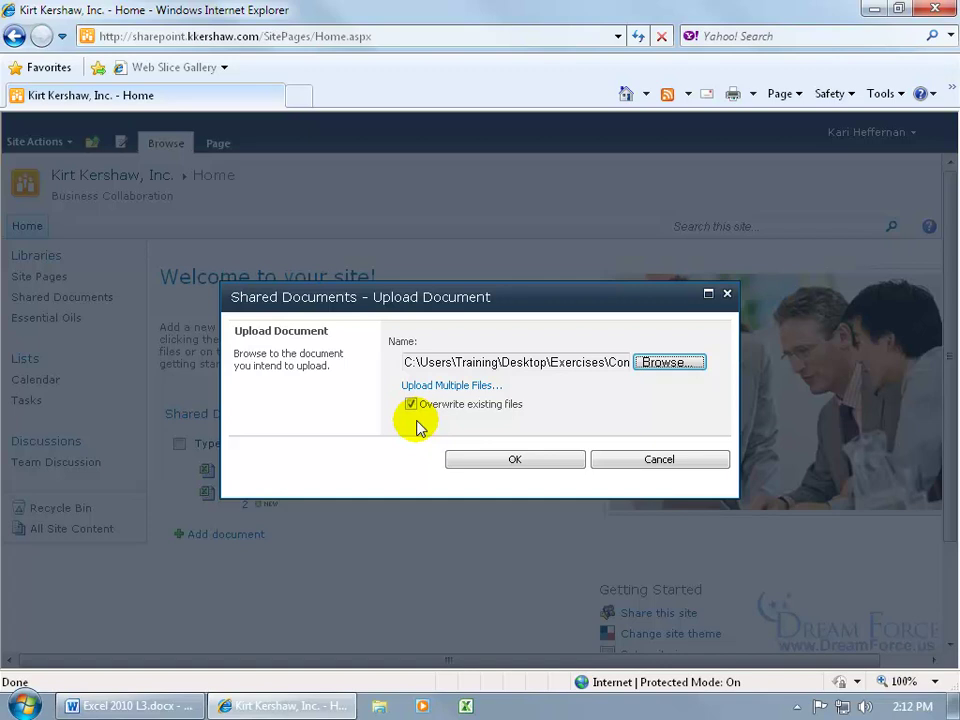
pyautogui.click(491, 458)
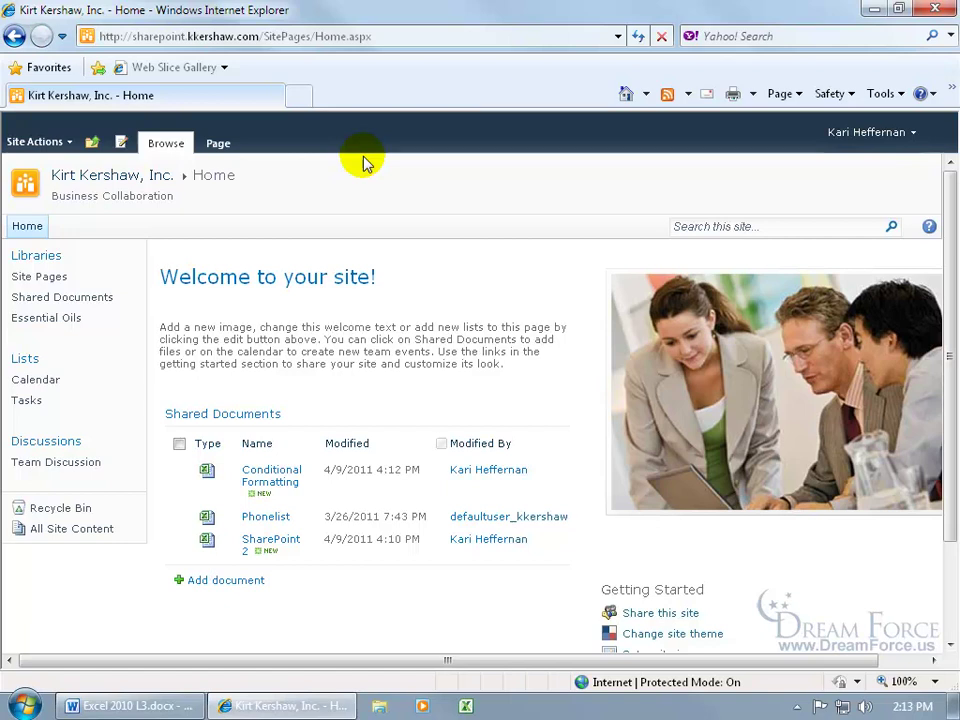
pyautogui.click(874, 12)
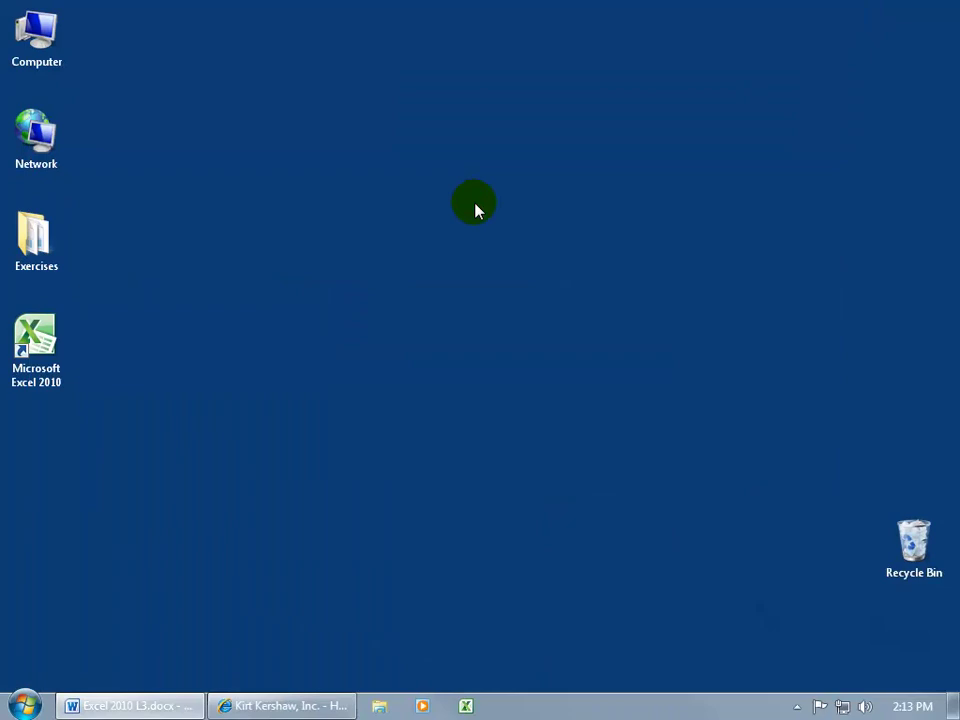
pyautogui.doubleClick(34, 32)
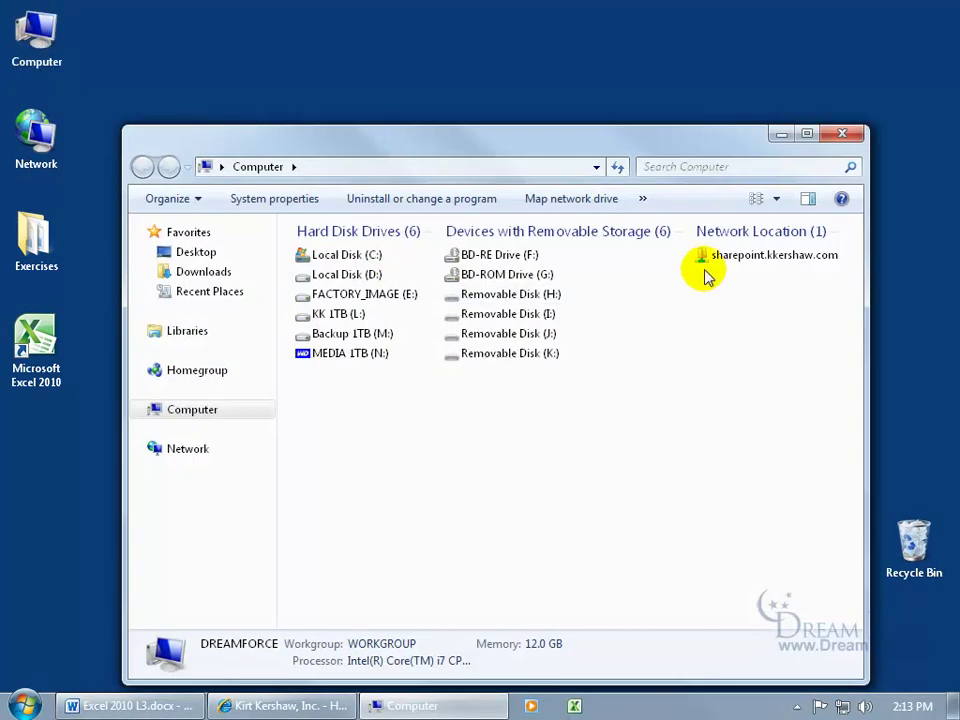
pyautogui.click(723, 254)
pyautogui.rightClick(694, 255)
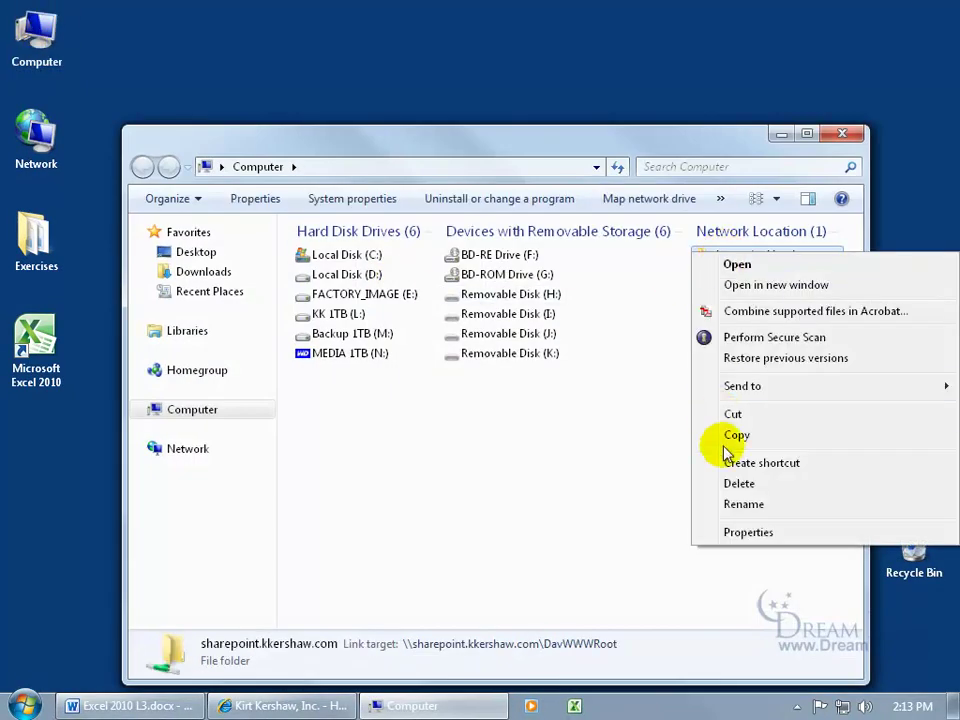
pyautogui.click(621, 454)
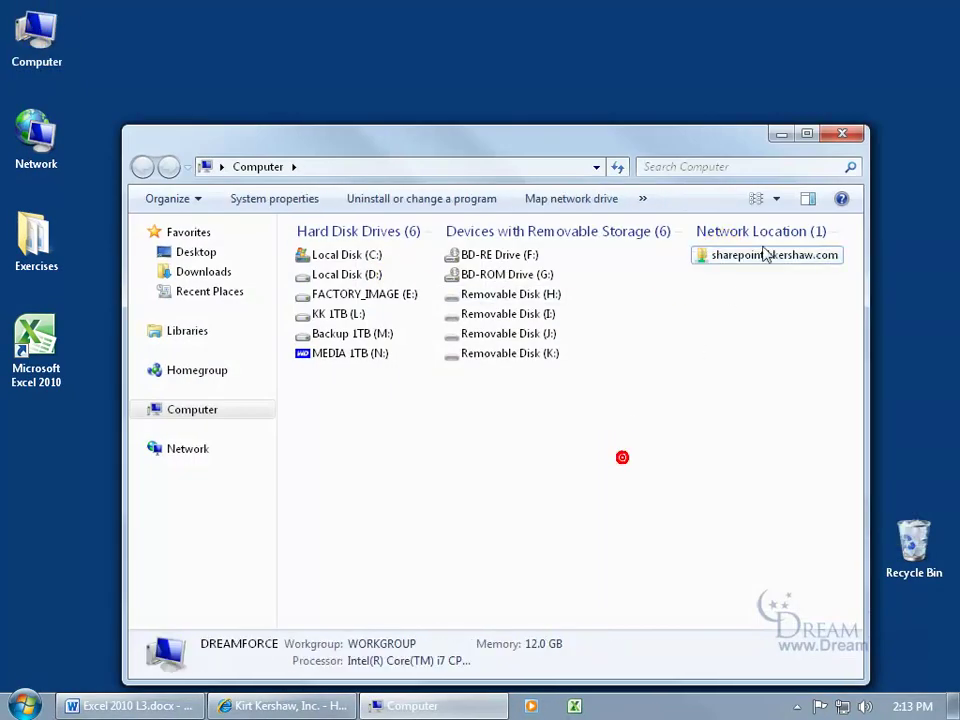
pyautogui.click(843, 136)
# - Open Conditional Formatting from Shared Documents in Edit mode
pyautogui.click(321, 700)
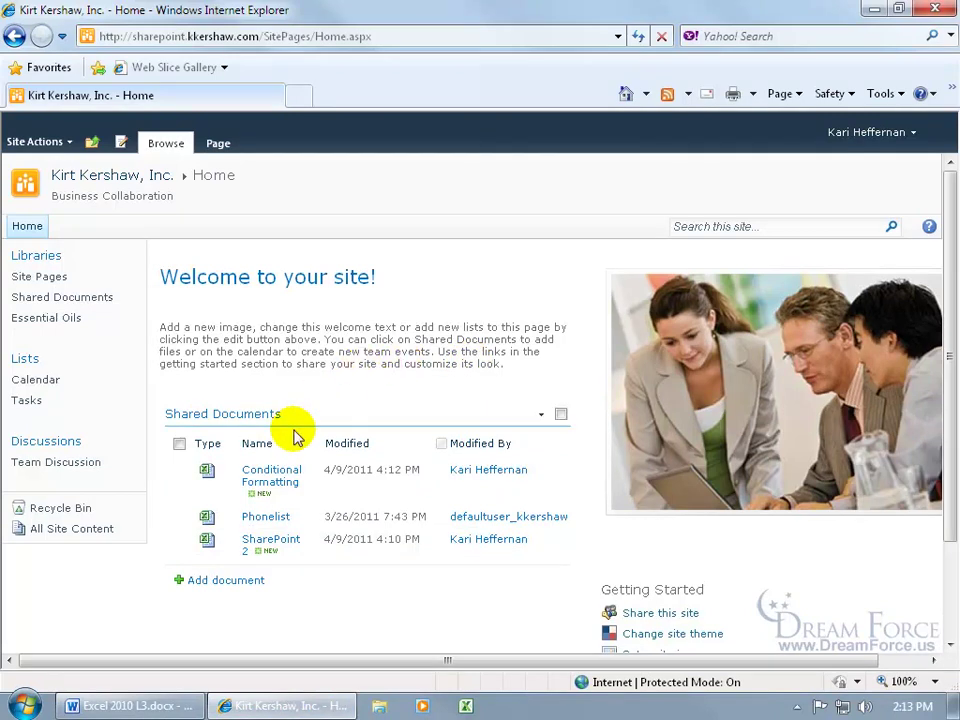
pyautogui.click(270, 482)
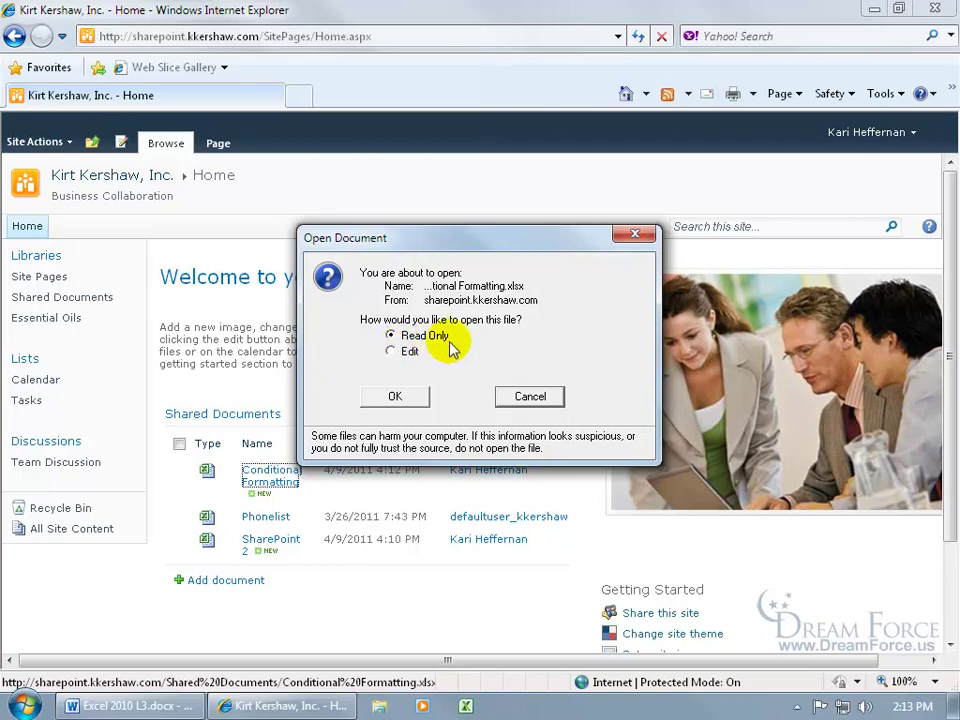
pyautogui.click(391, 352)
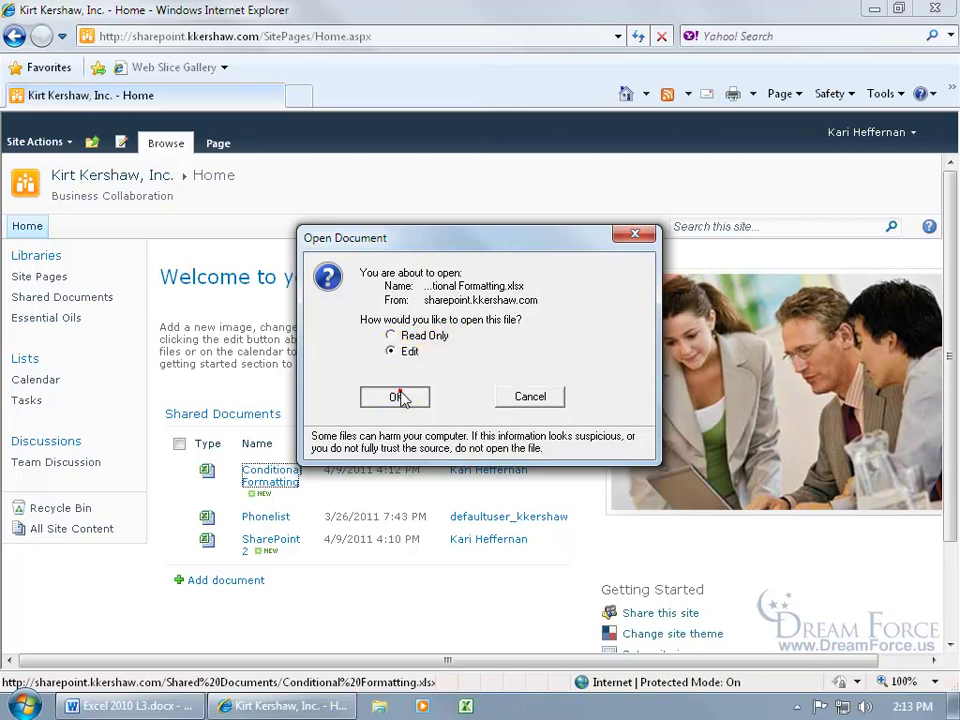
pyautogui.click(400, 396)
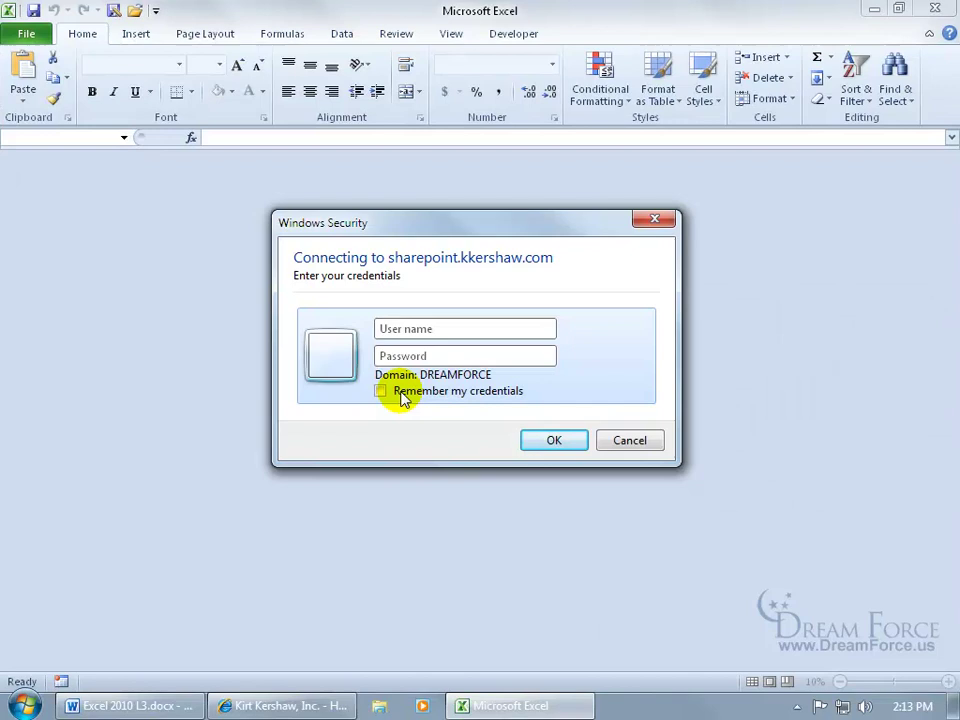
# - Sign in with the site account's e-mail and password, remembering the credentials
pyautogui.press('Tab')
pyautogui.write('•••••••')
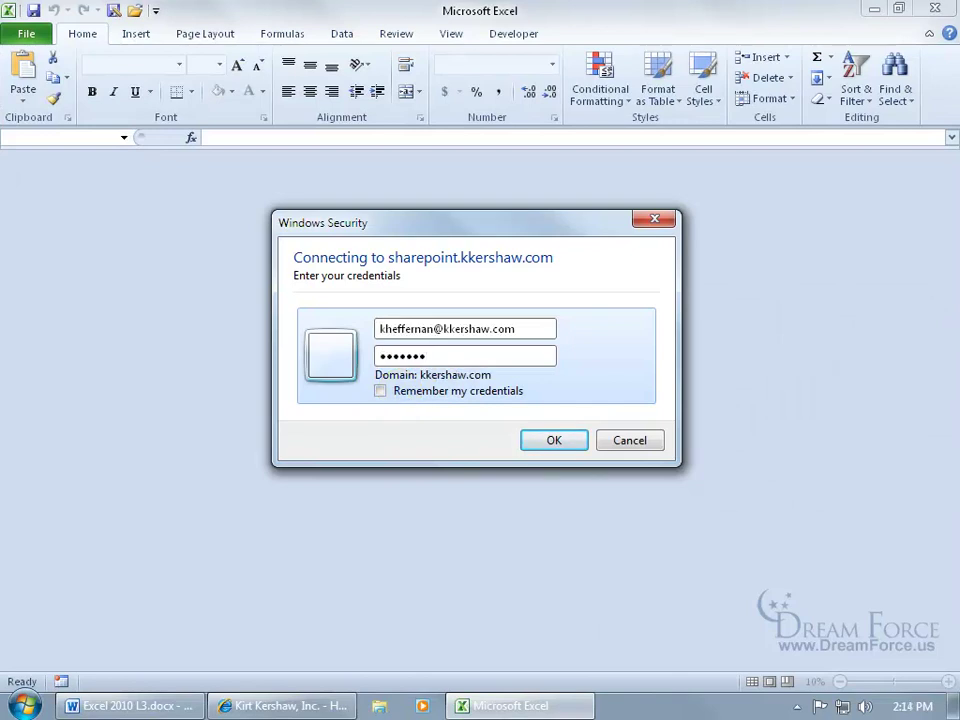
pyautogui.click(381, 391)
pyautogui.click(553, 440)
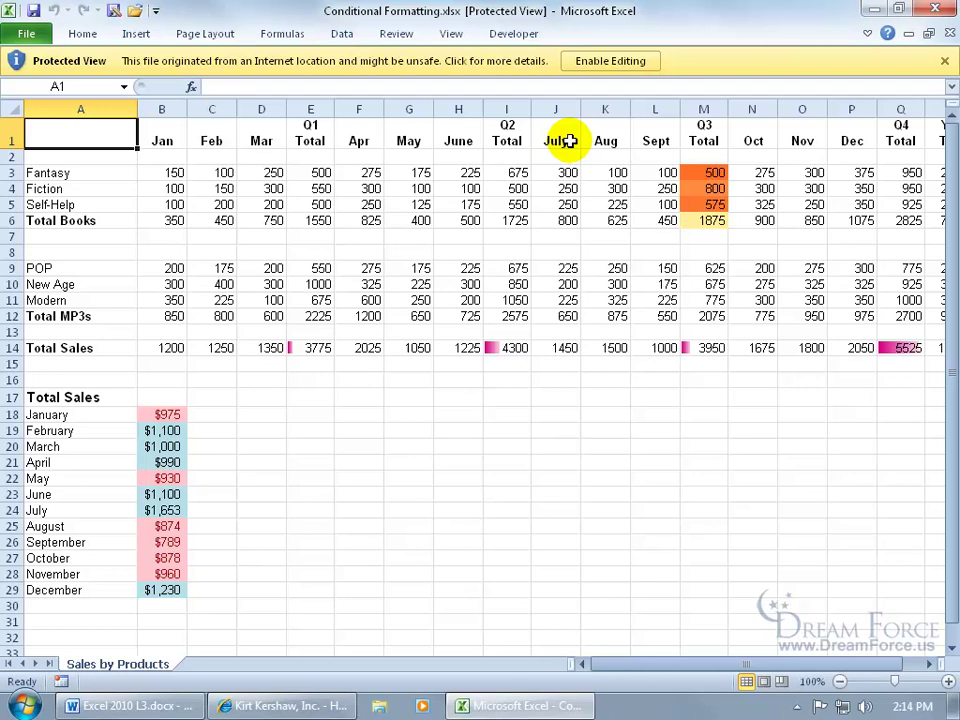
# - Enable editing, enter Hello in cell H16, then save and close the workbook
pyautogui.click(610, 61)
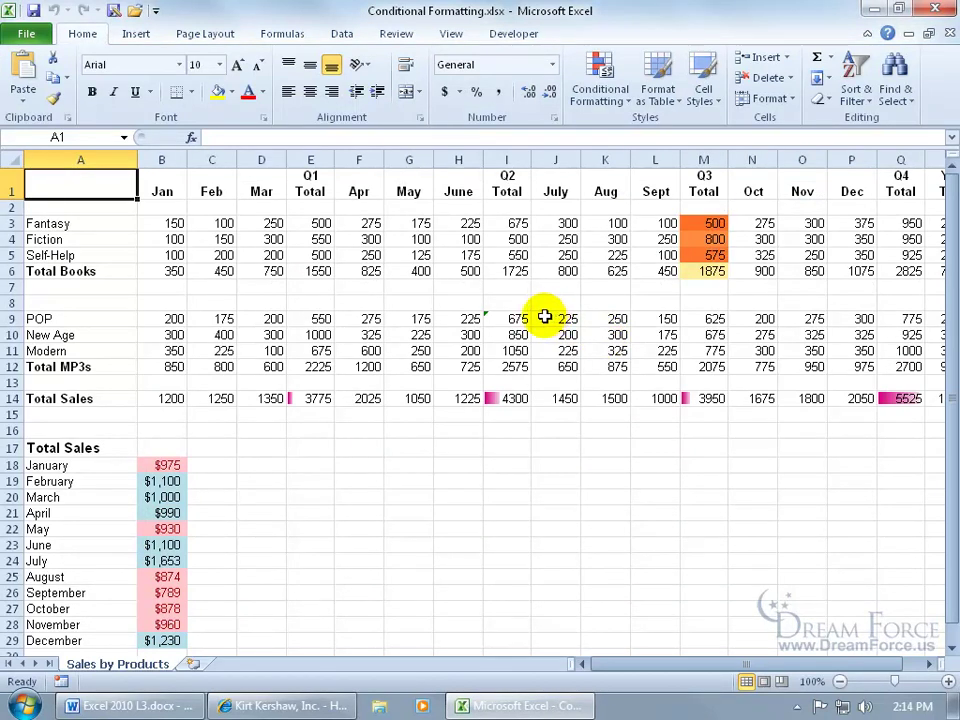
pyautogui.click(474, 432)
pyautogui.write('Hello')
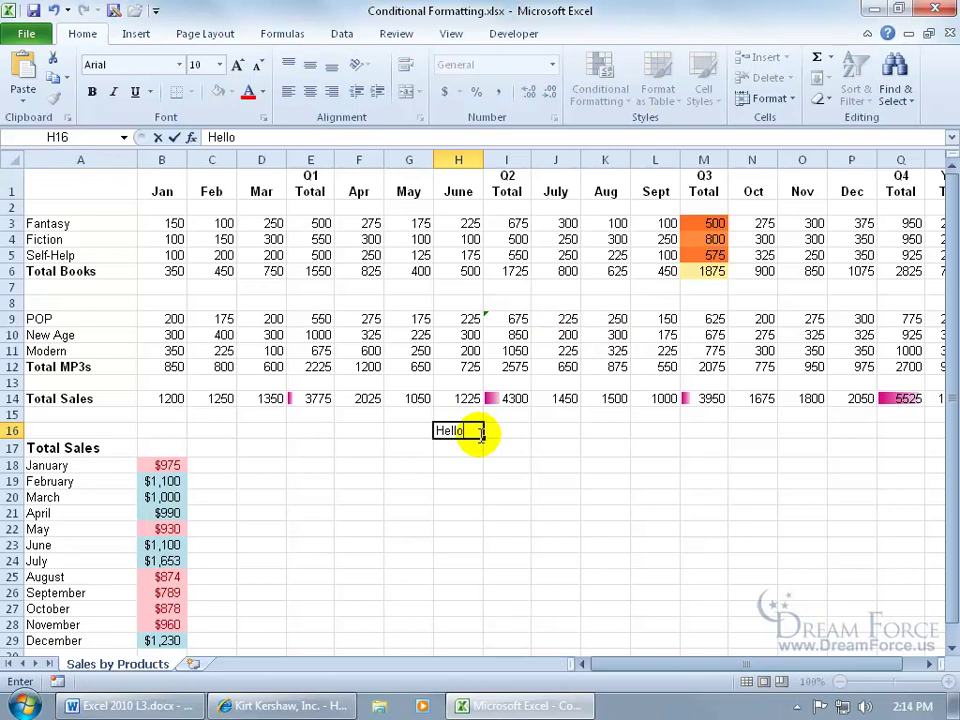
pyautogui.press('Return')
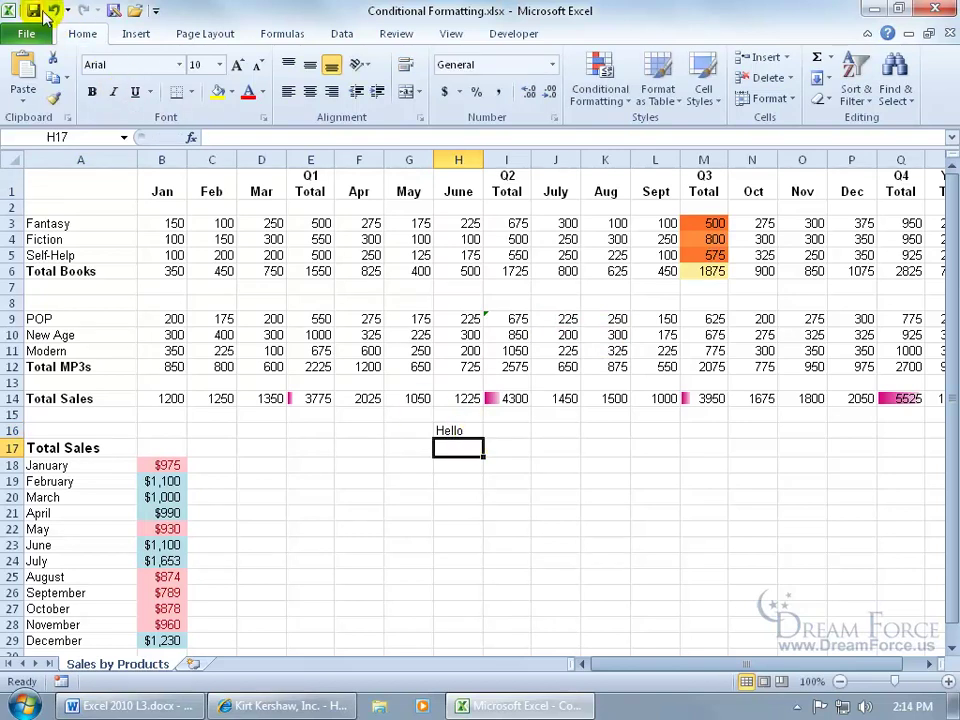
pyautogui.click(33, 10)
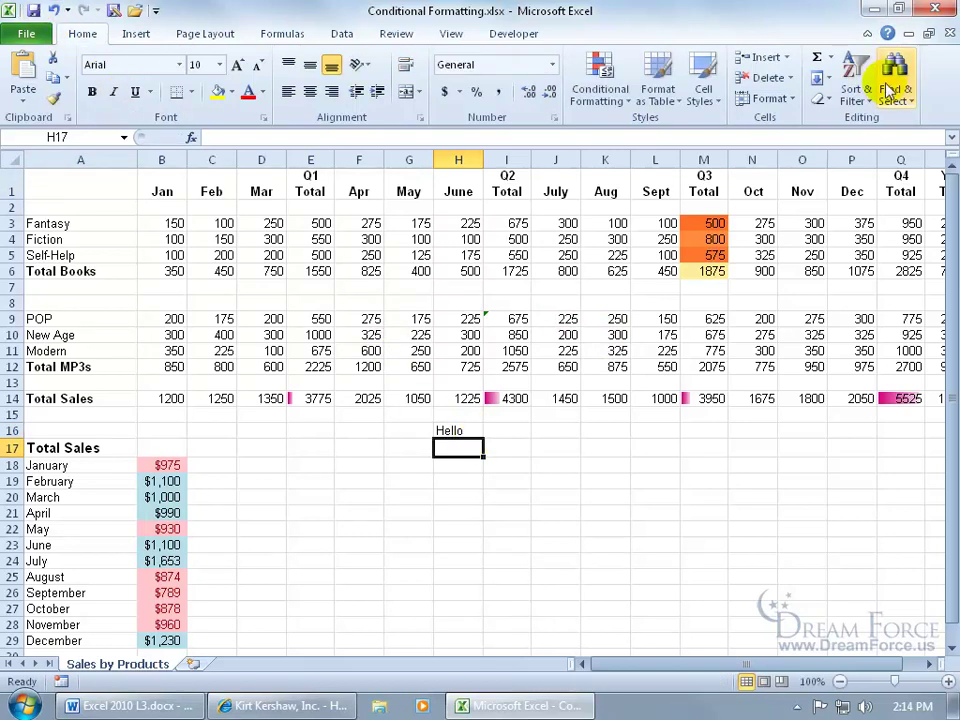
pyautogui.click(950, 34)
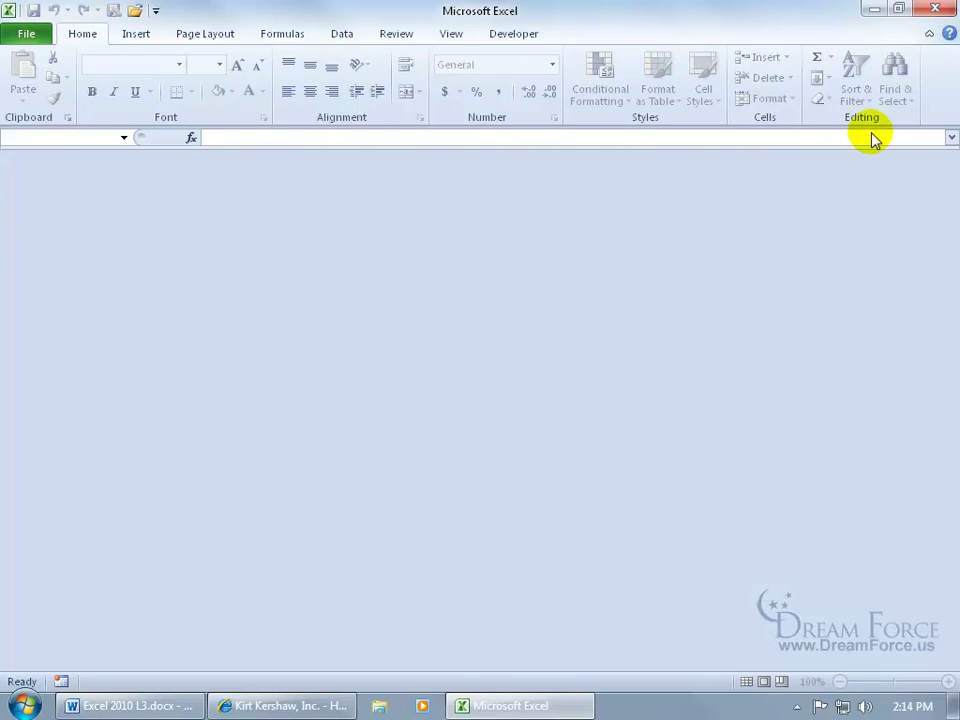
# - Reopen Conditional Formatting read-only with the password, verify H16 shows Hello, and close Excel
pyautogui.click(300, 704)
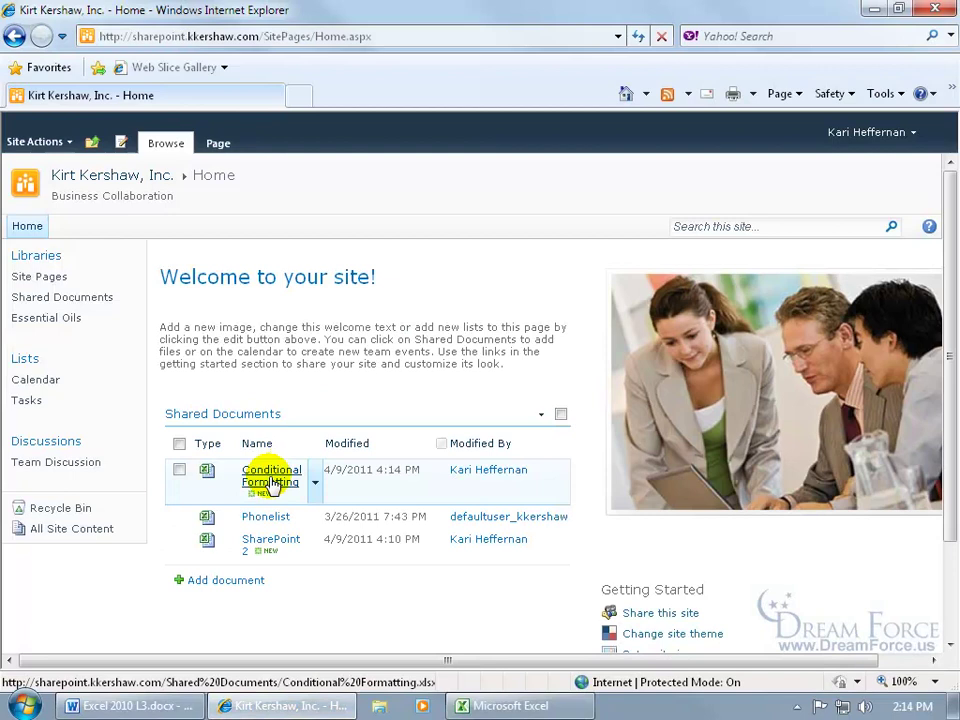
pyautogui.click(272, 487)
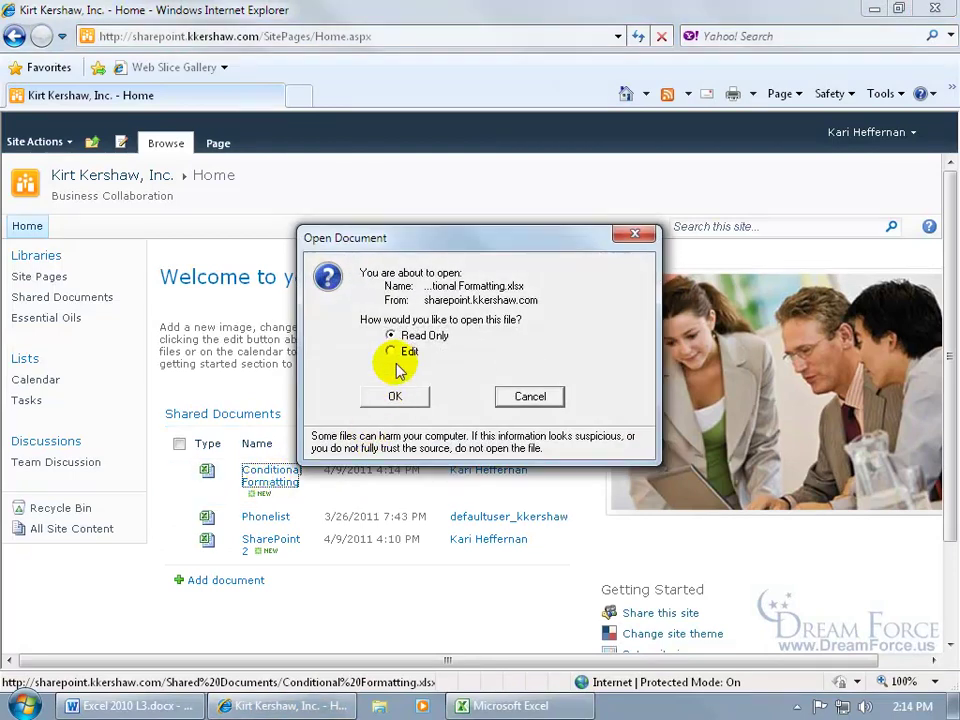
pyautogui.click(400, 398)
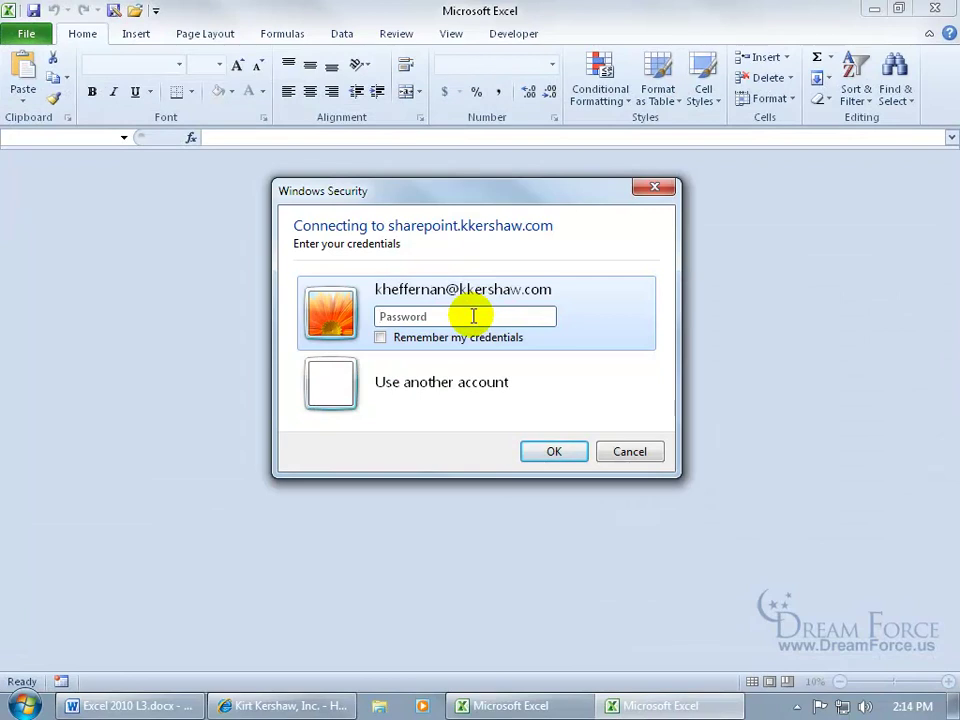
pyautogui.write('********')
pyautogui.press('Return')
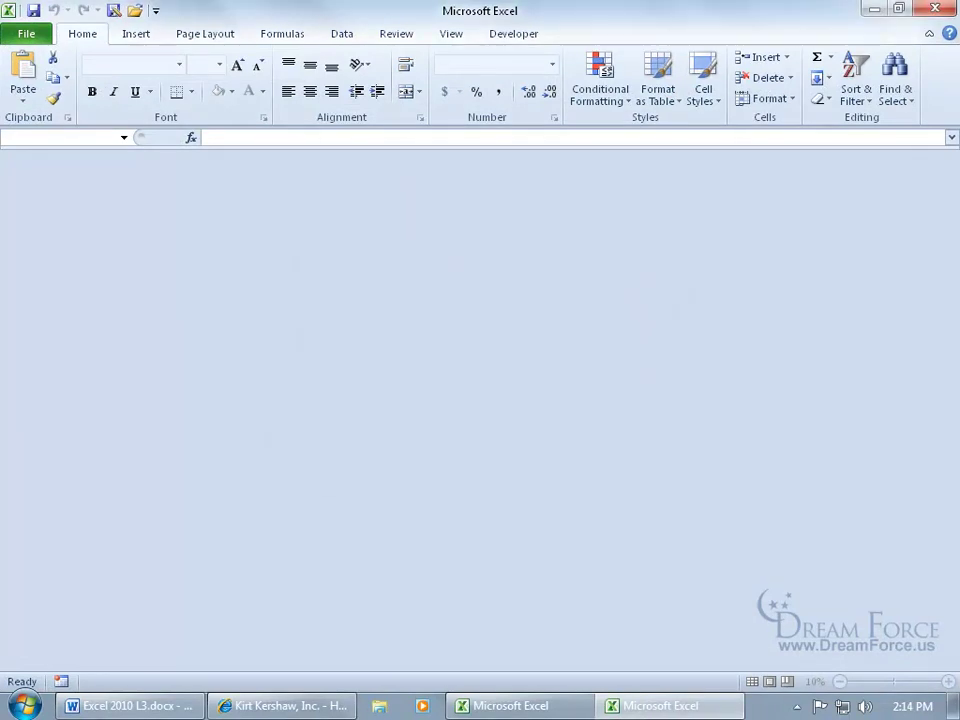
pyautogui.click(462, 460)
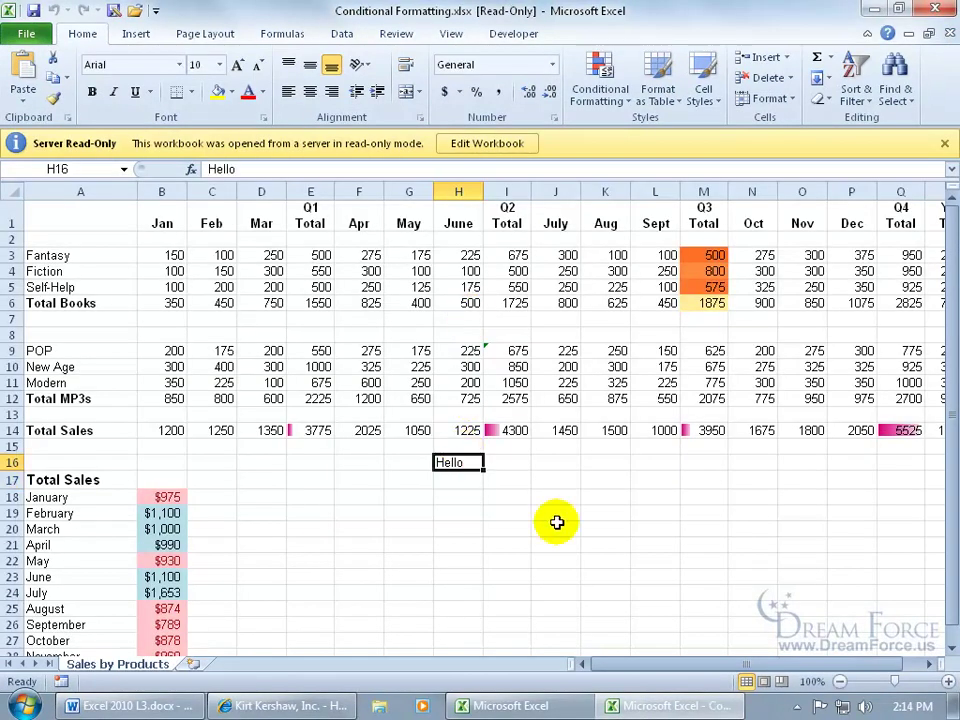
pyautogui.click(935, 10)
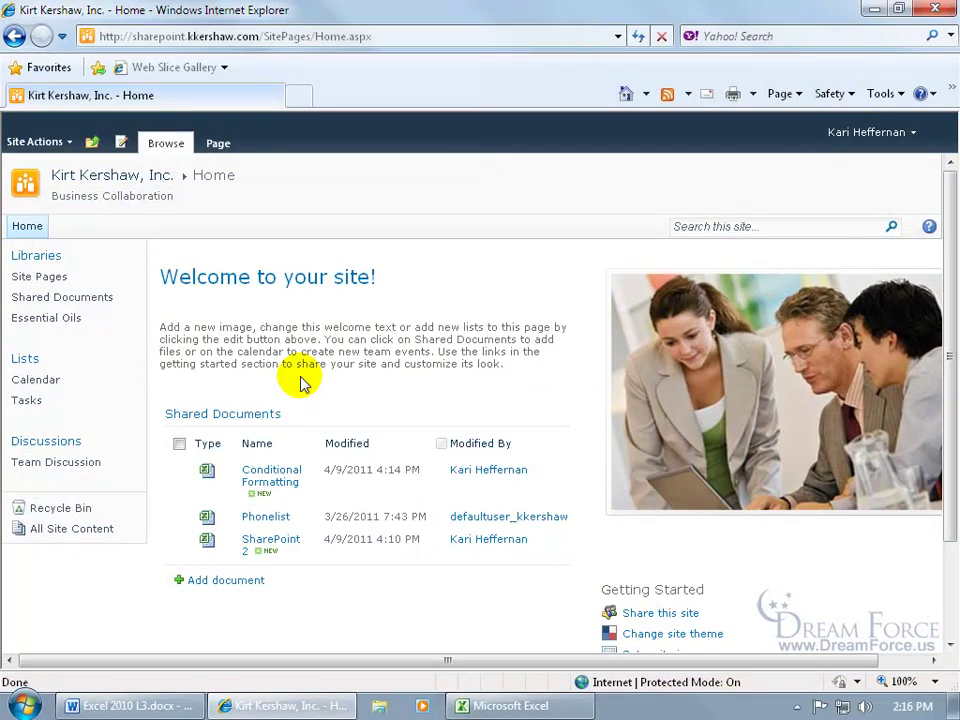
# - Select Conditional Formatting, use E-mail a Link, and allow Outlook to compose the message
pyautogui.click(179, 470)
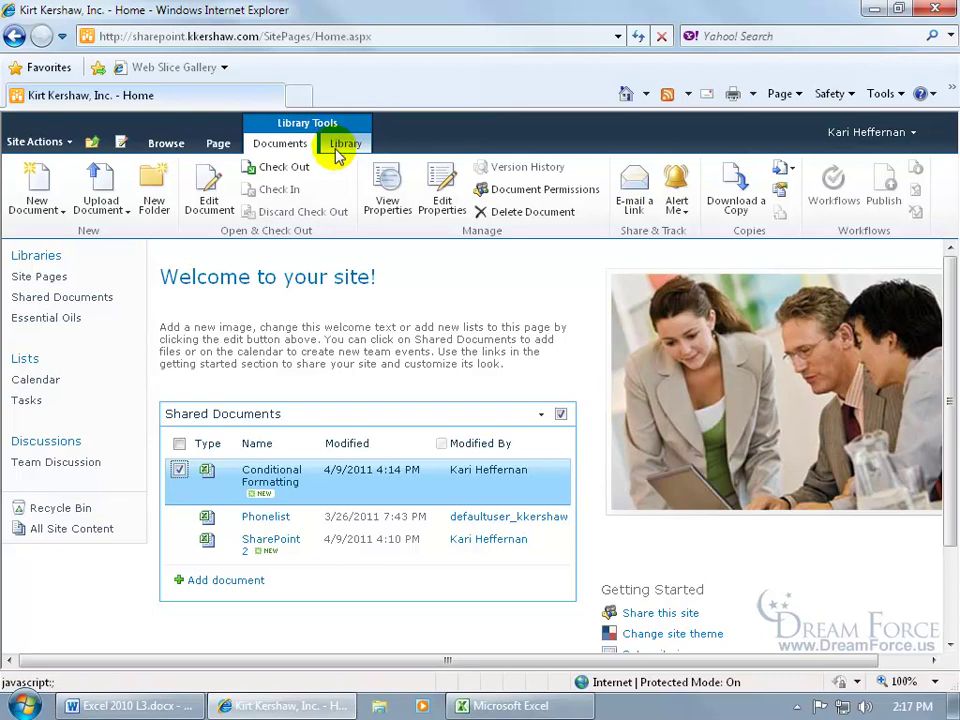
pyautogui.click(646, 205)
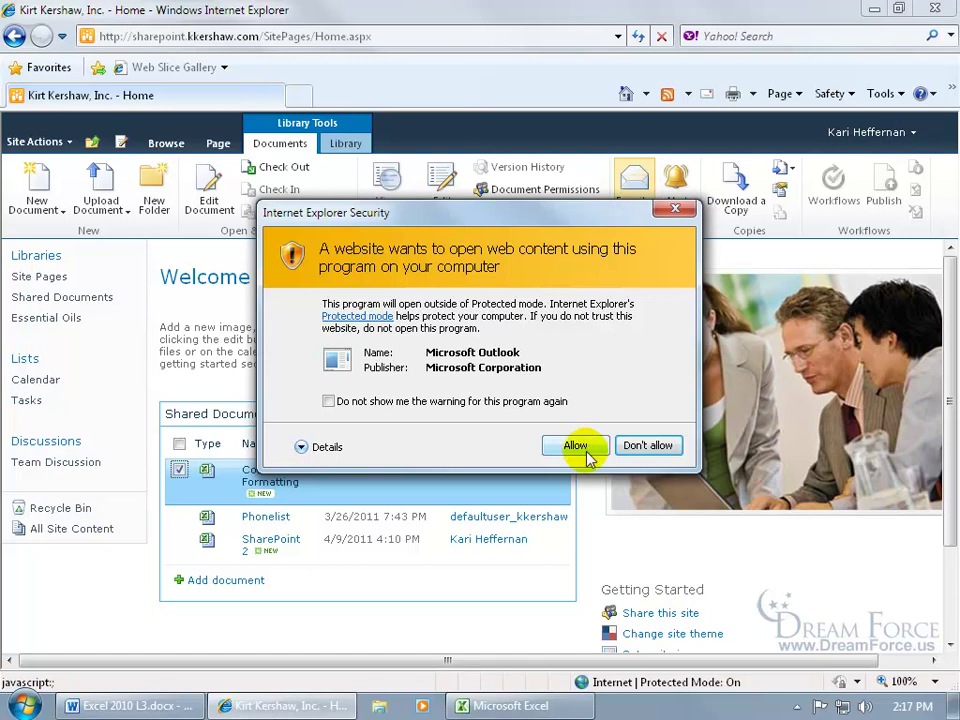
pyautogui.click(582, 450)
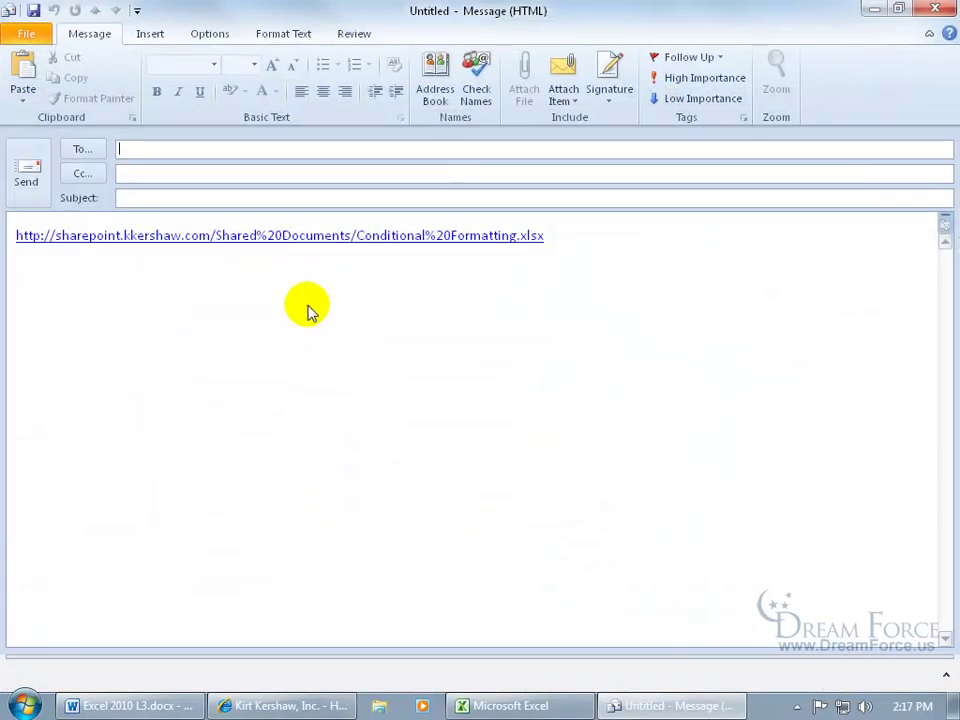